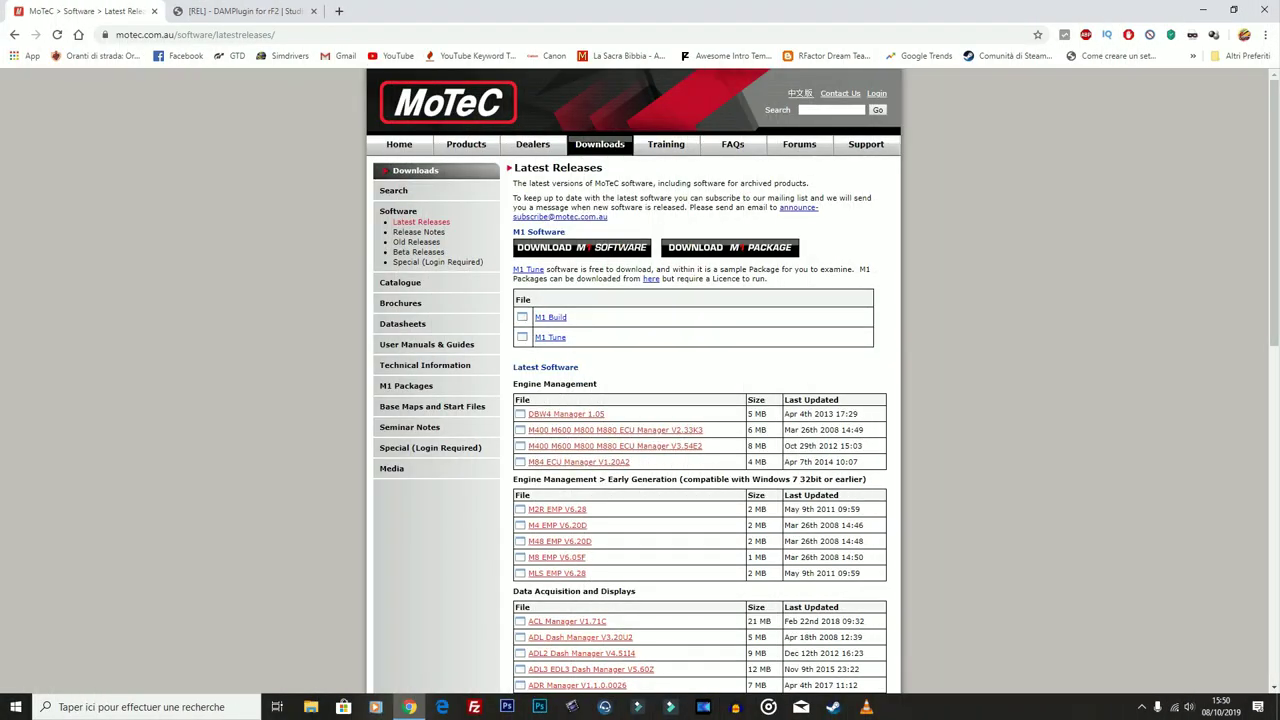
- Find the Data Analysis downloads among MoTeC's latest software releases and download i2 Pro V1.1.4.0454 (64Bit)
click(232, 11)
key(ctrl+Tab)
scroll(640, 400, down, 5)
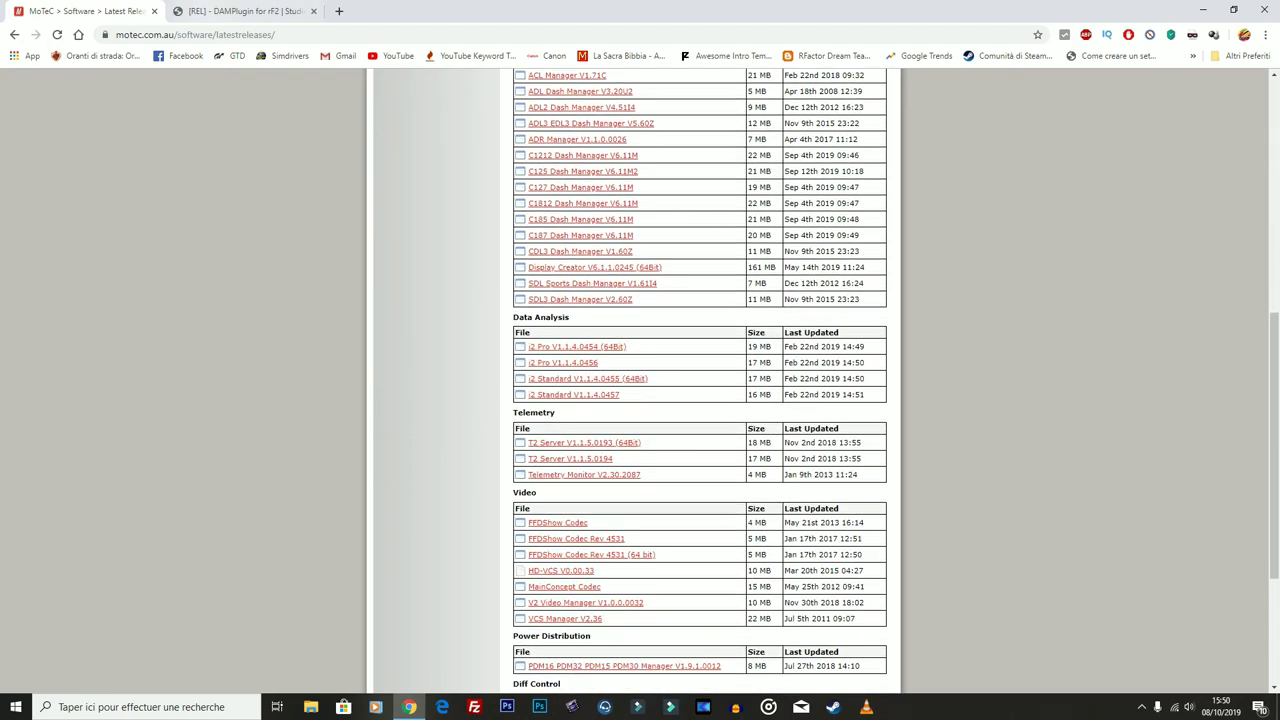
scroll(700, 380, up, 1)
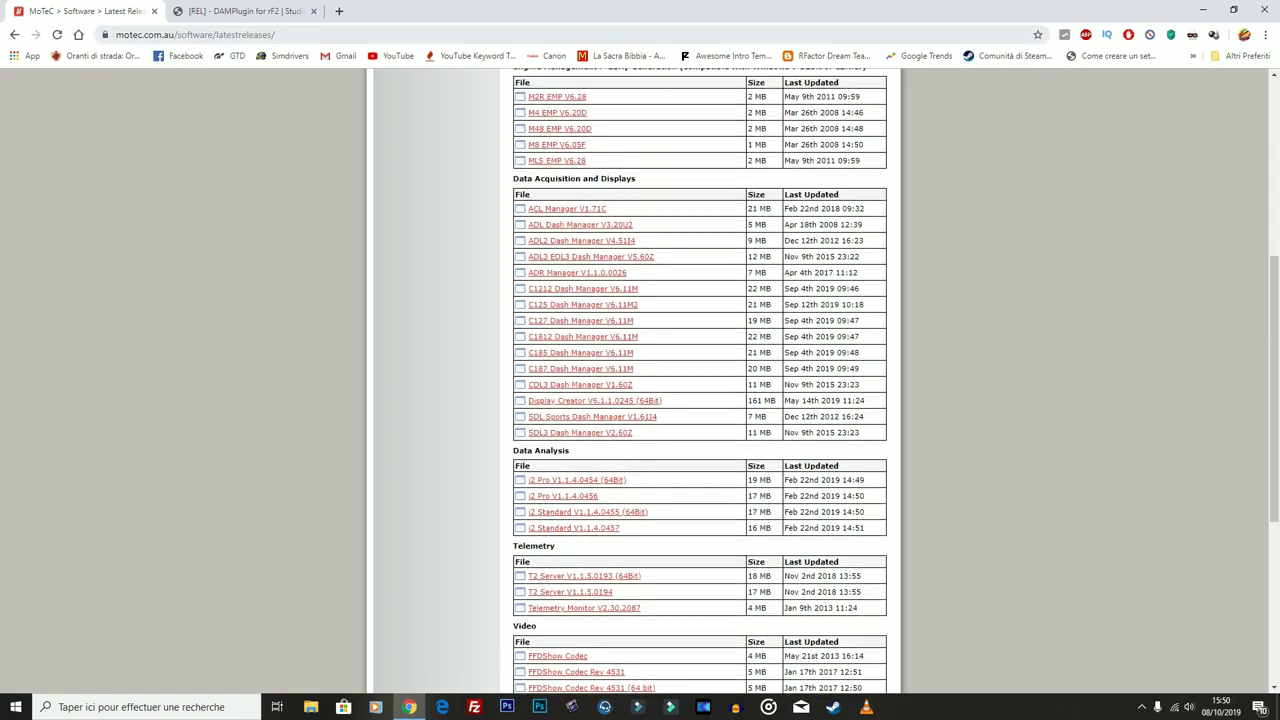
scroll(700, 380, up, 3)
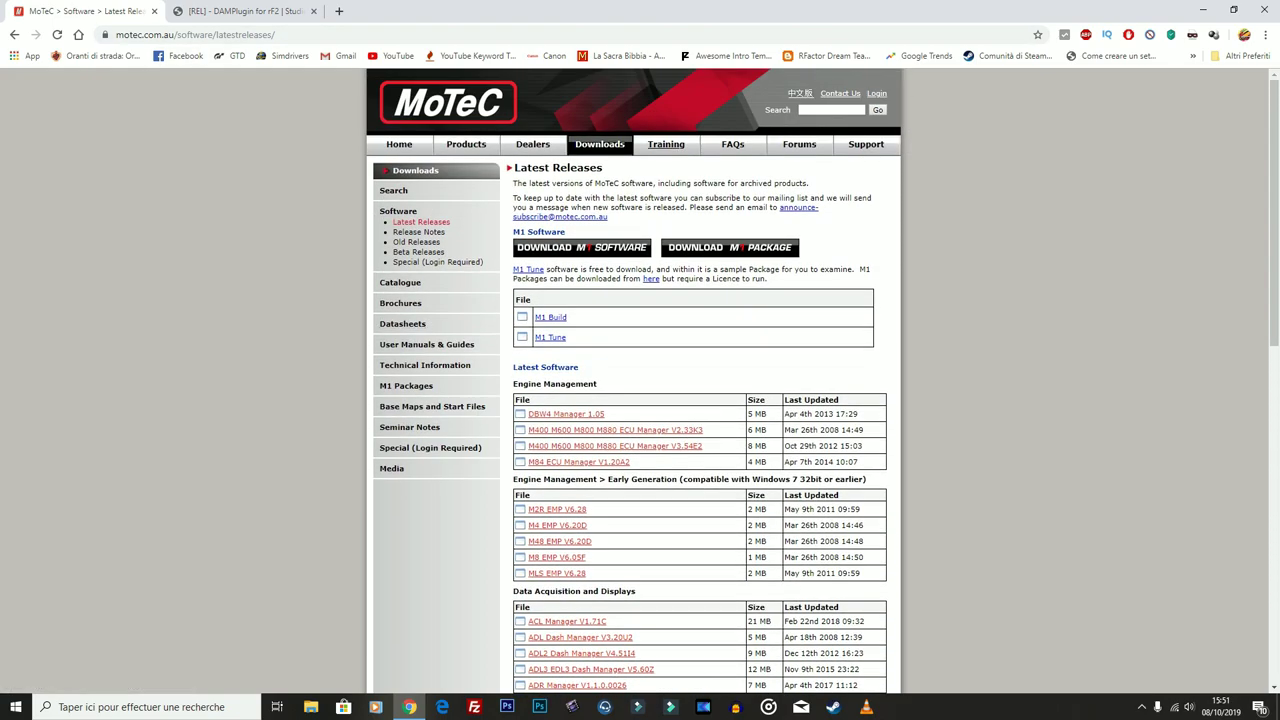
mouse_move(599, 144)
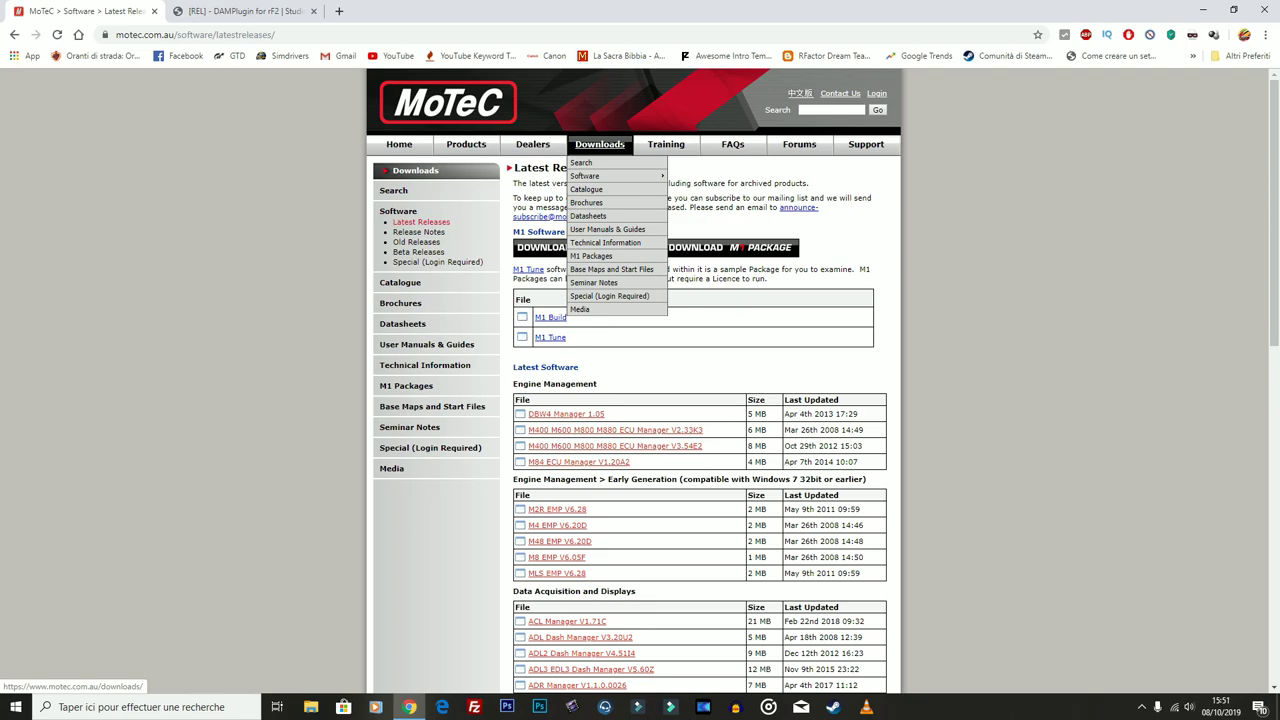
mouse_move(590, 176)
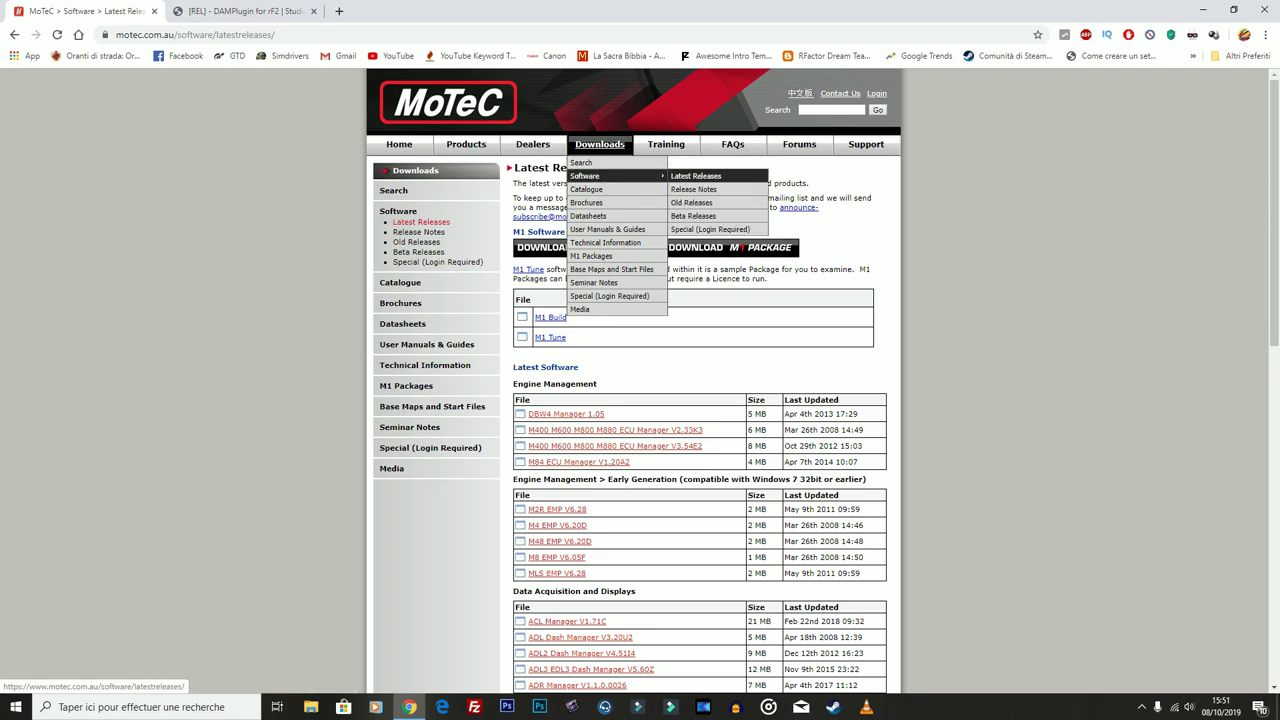
scroll(700, 380, down, 4)
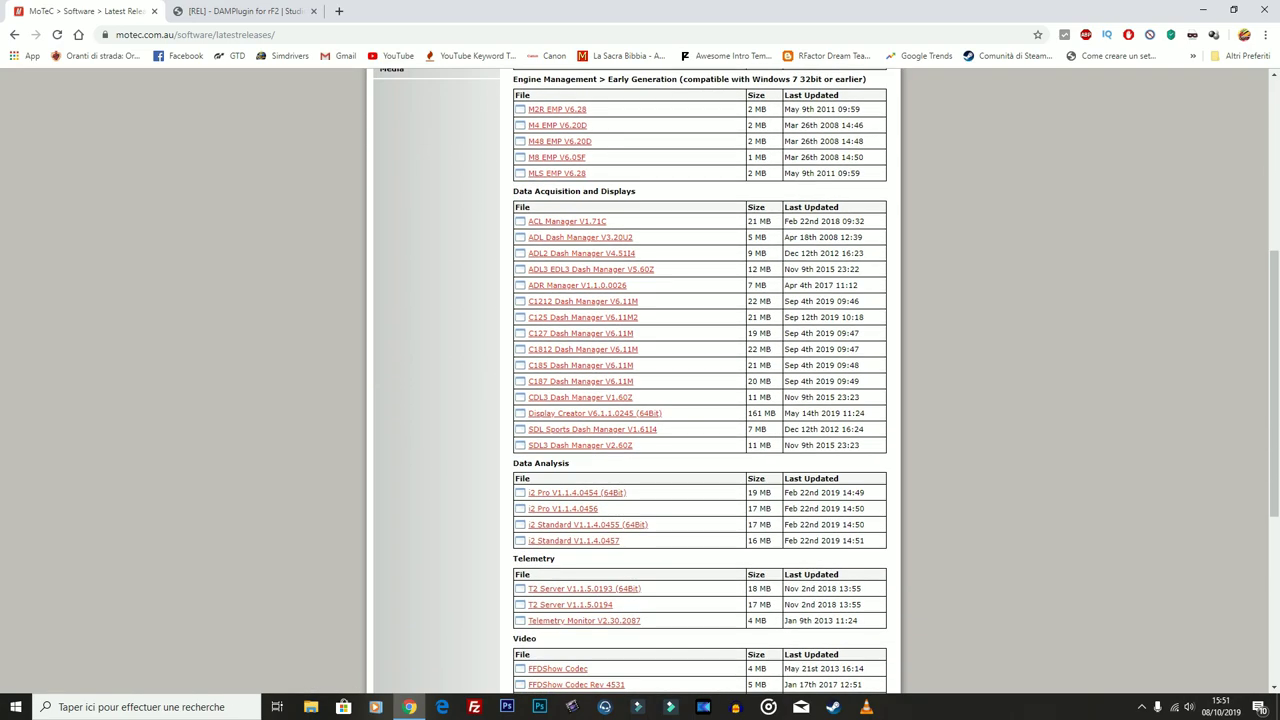
scroll(650, 400, down, 1)
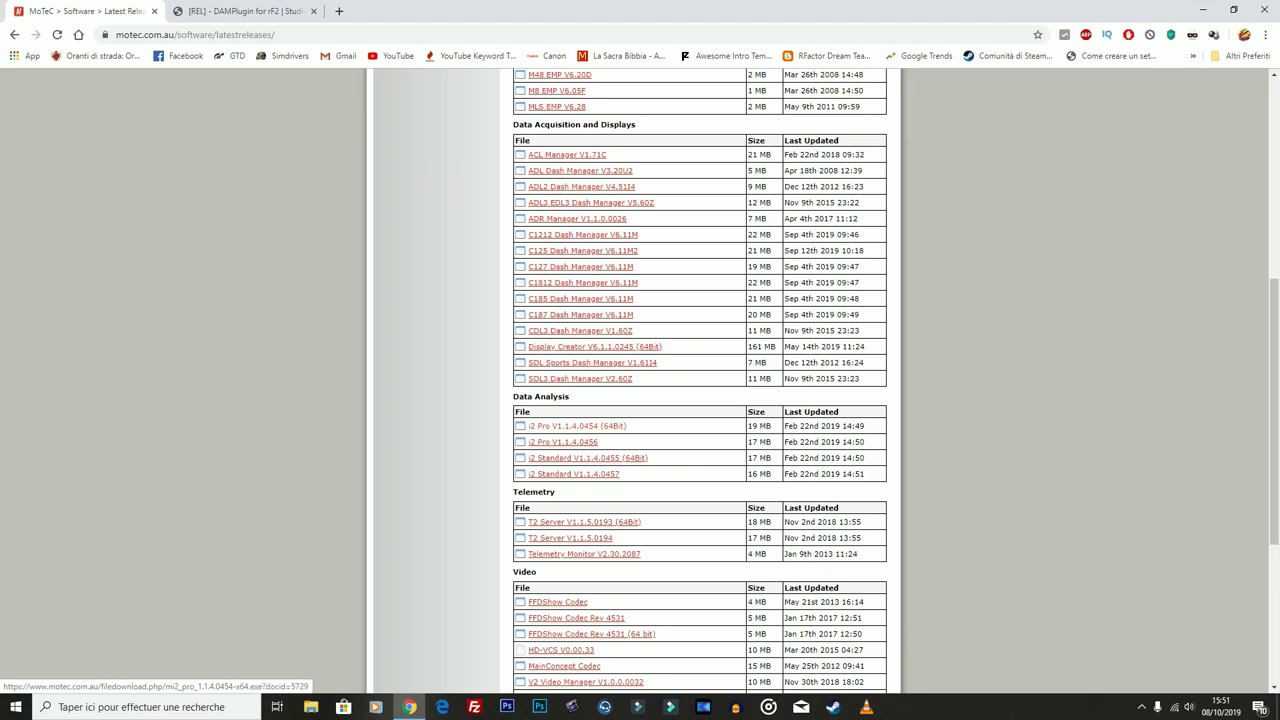
click(570, 426)
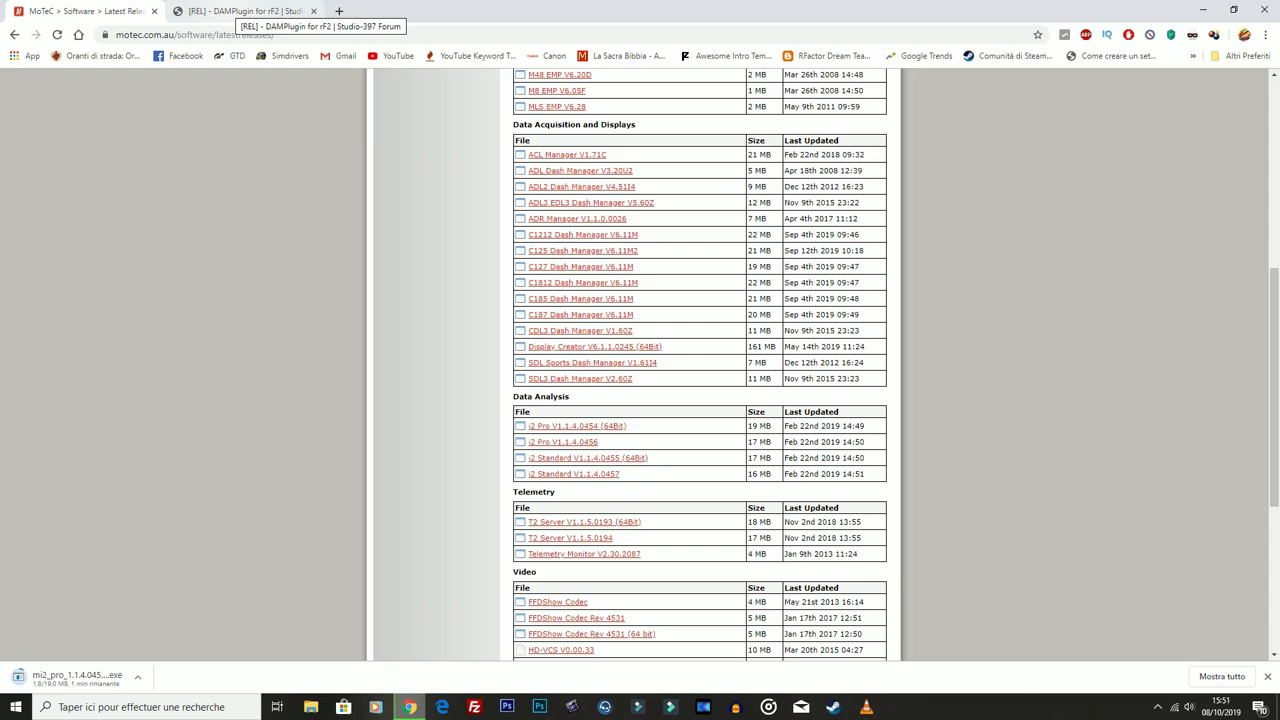
- Download rF2_DAMPlugin_Handler_v0_910.zip from the attached files of the DAMPlugin for rF2 forum thread
click(238, 11)
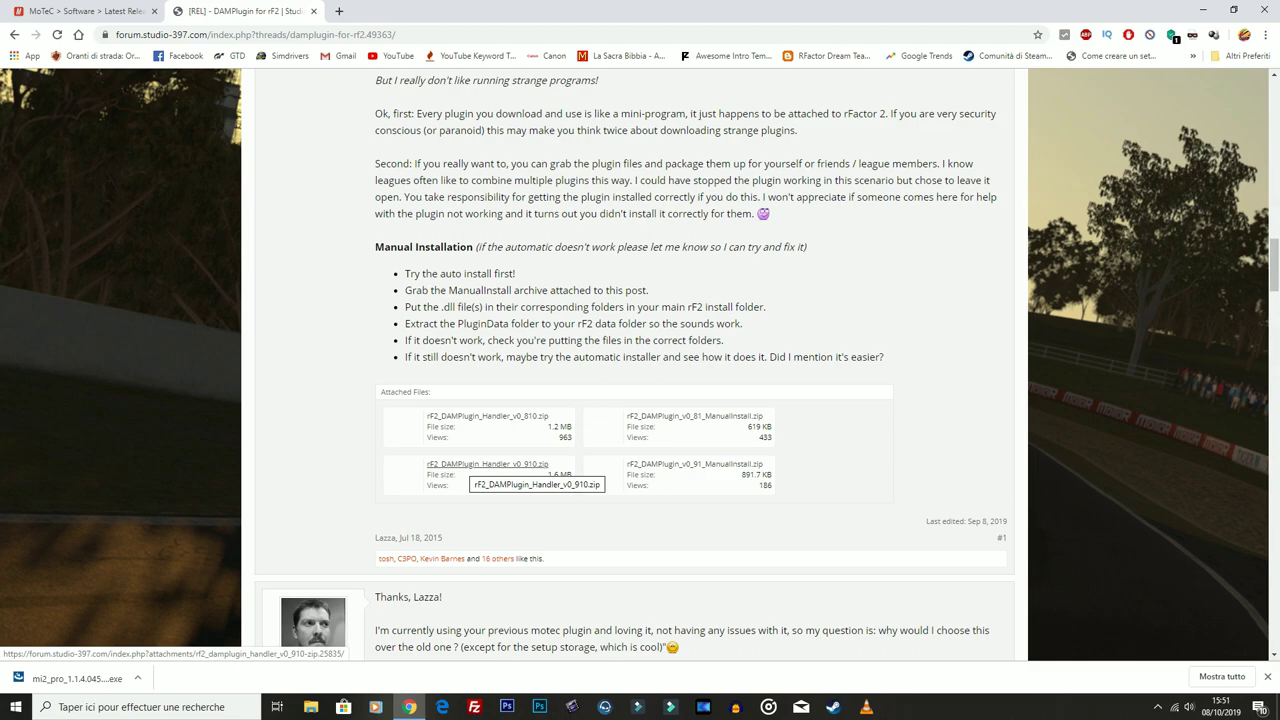
click(488, 465)
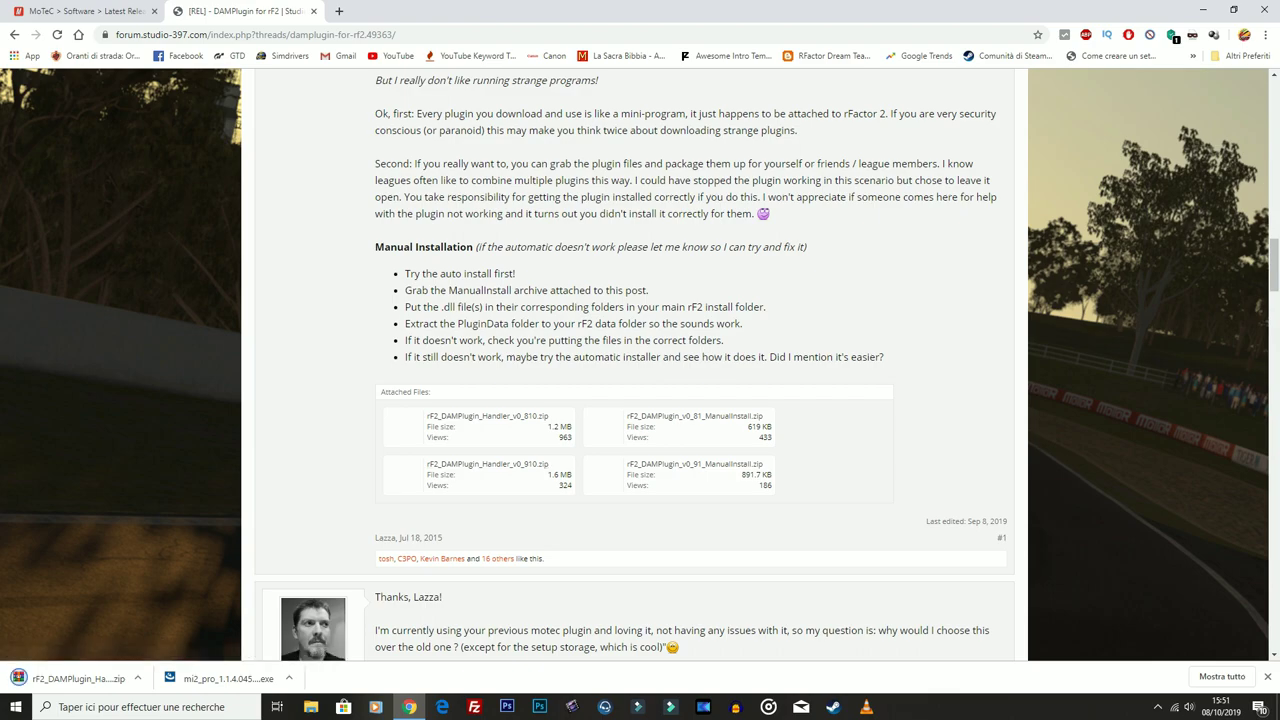
click(256, 34)
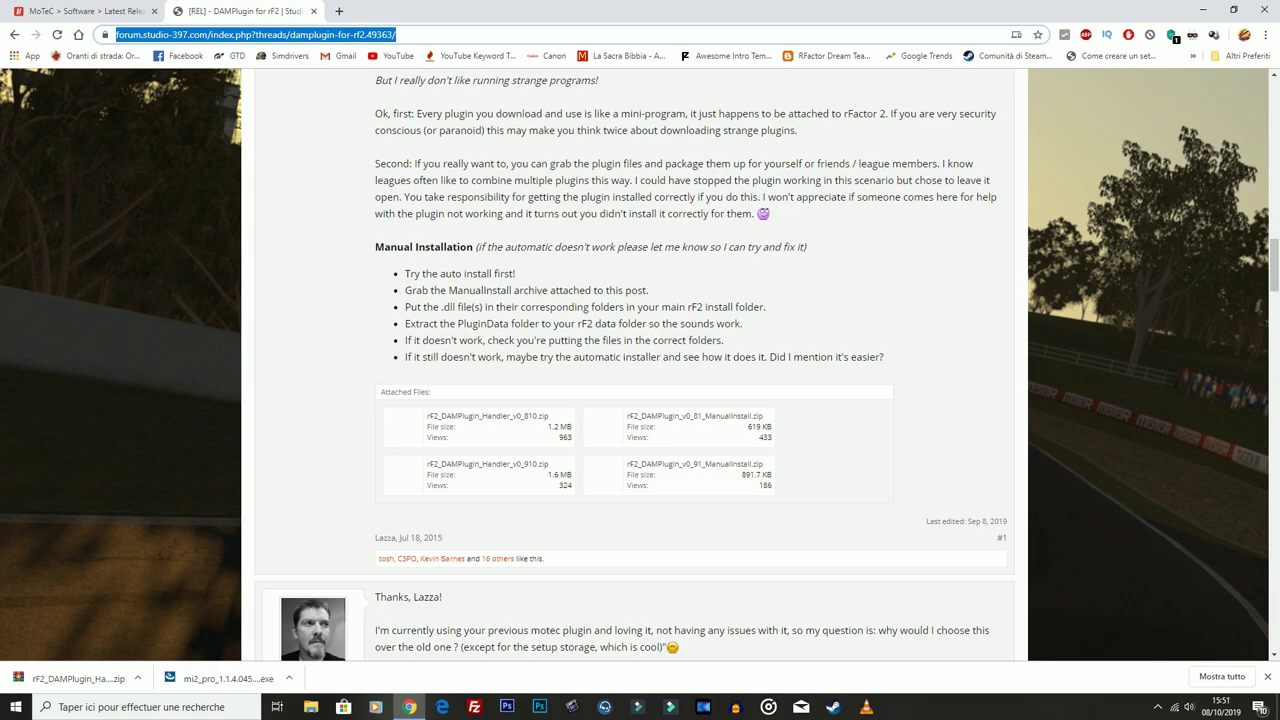
- Locate the downloaded rF2_DAMPlugin_Handler_v0_910 (1) archive, extract it into a folder of the same name and open that folder
key(ctrl+j)
click(522, 213)
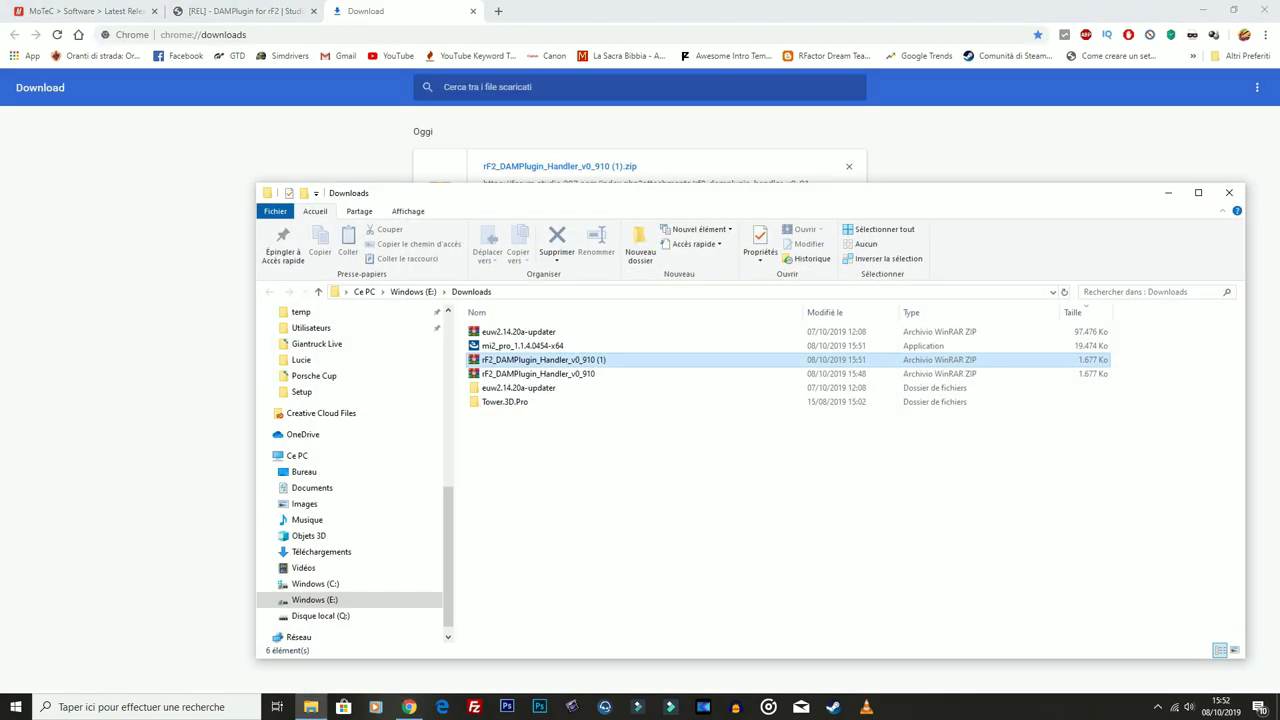
right_click(530, 359)
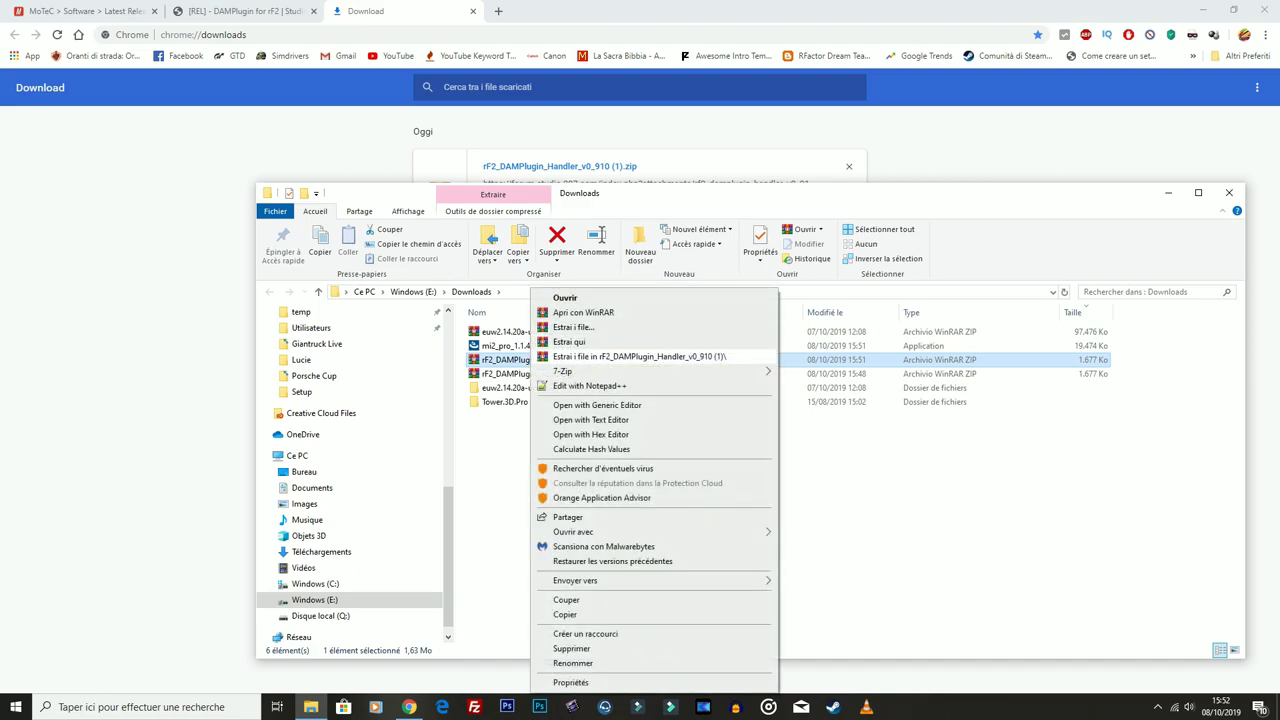
click(600, 352)
double_click(543, 401)
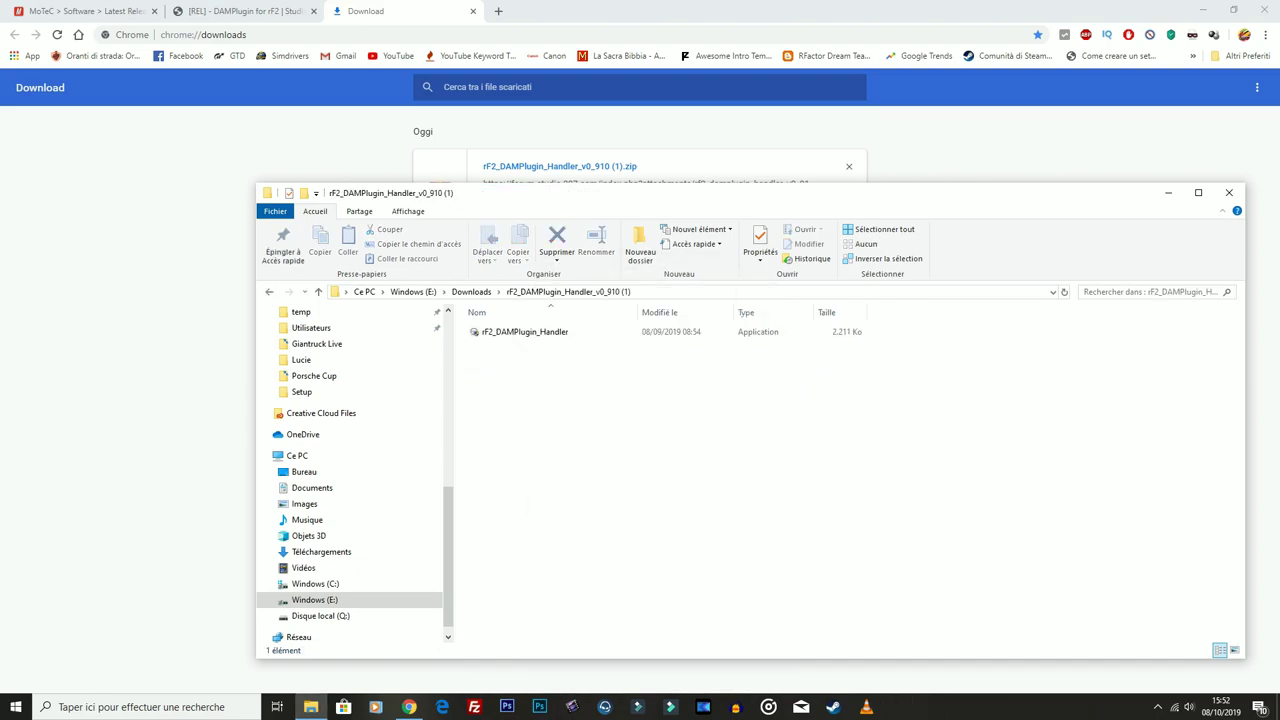
- Run rF2_DAMPlugin_Handler and complete its first-run prompts, answering Yes to the i2Pro EULA notice and No to contacting MoTeC for support
click(525, 331)
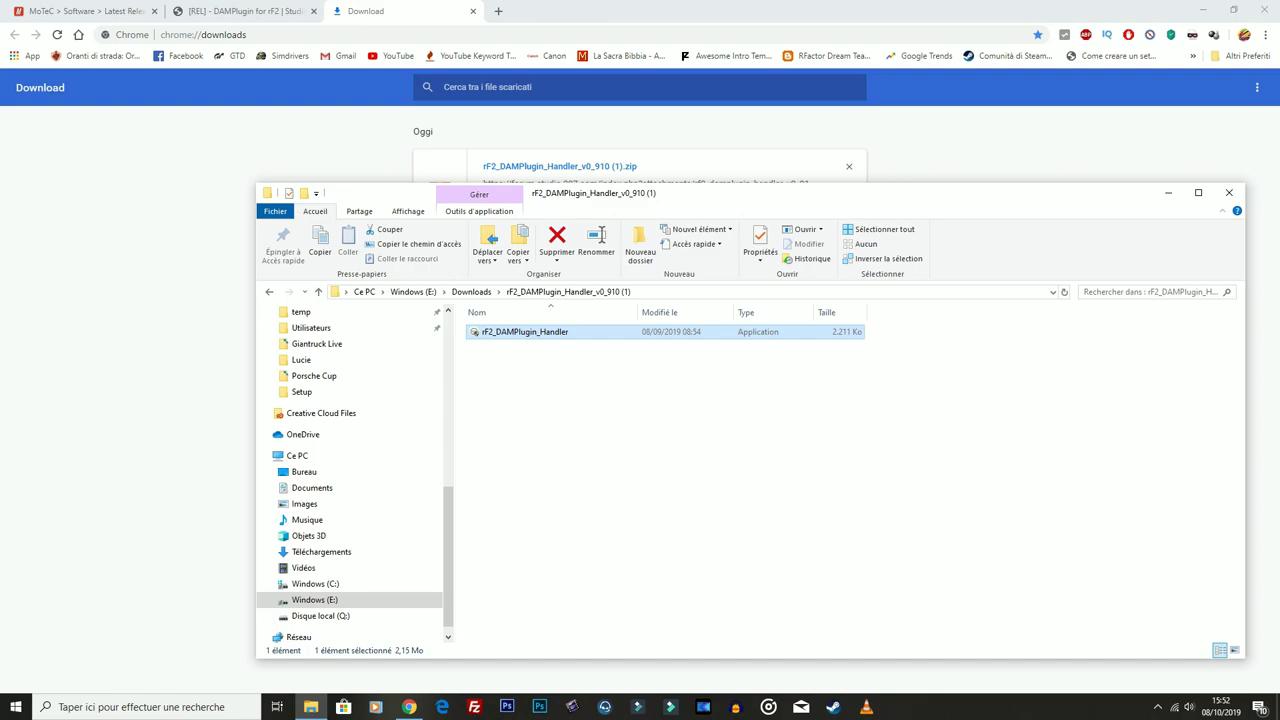
key(Return)
key(Return)
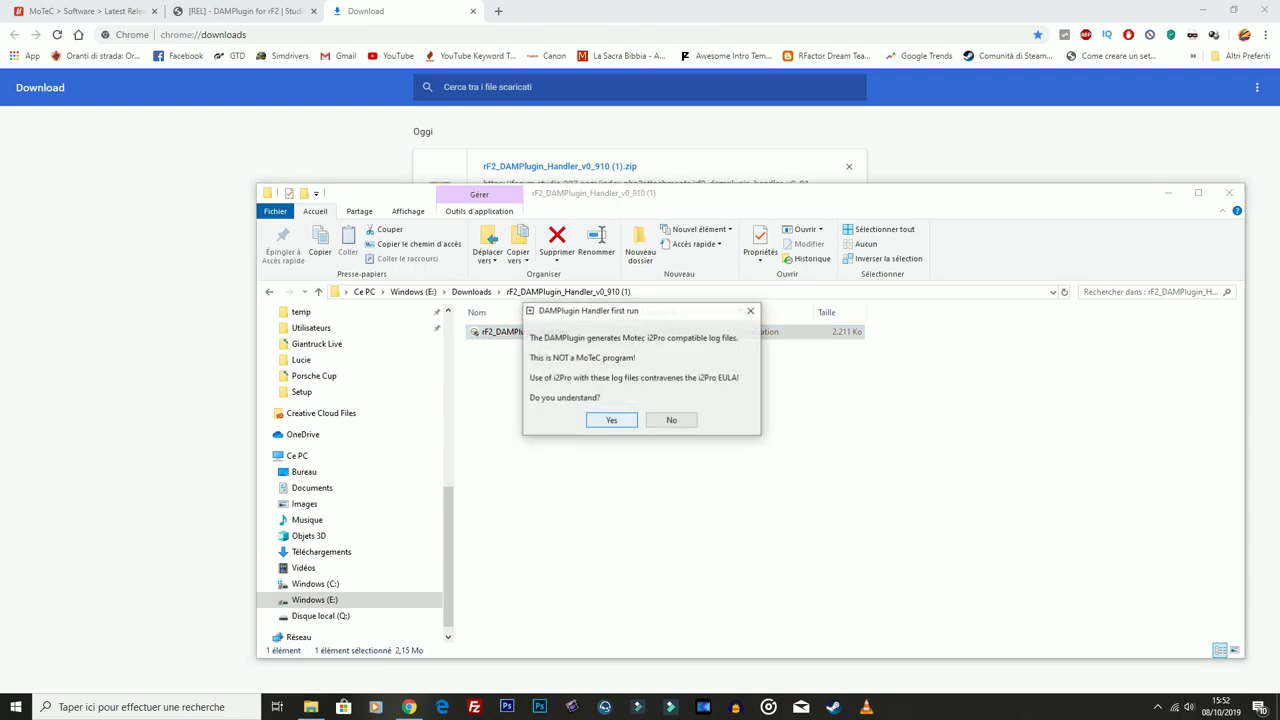
key(Return)
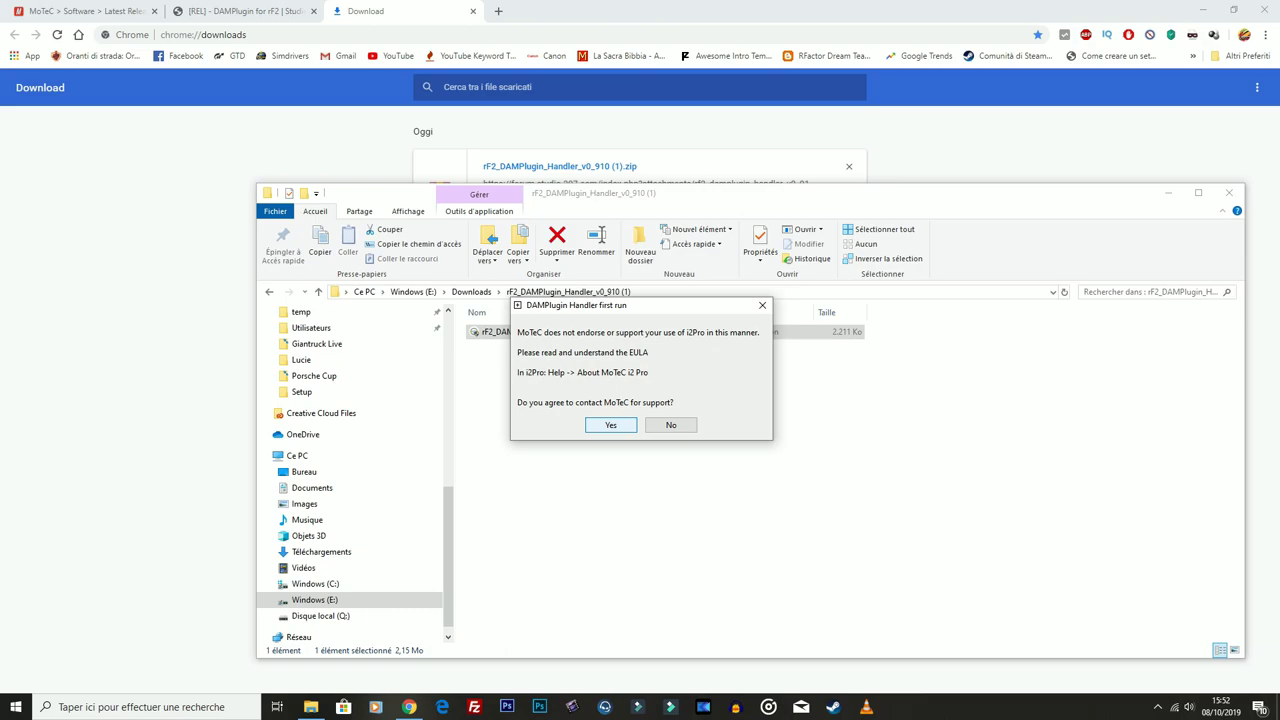
click(670, 425)
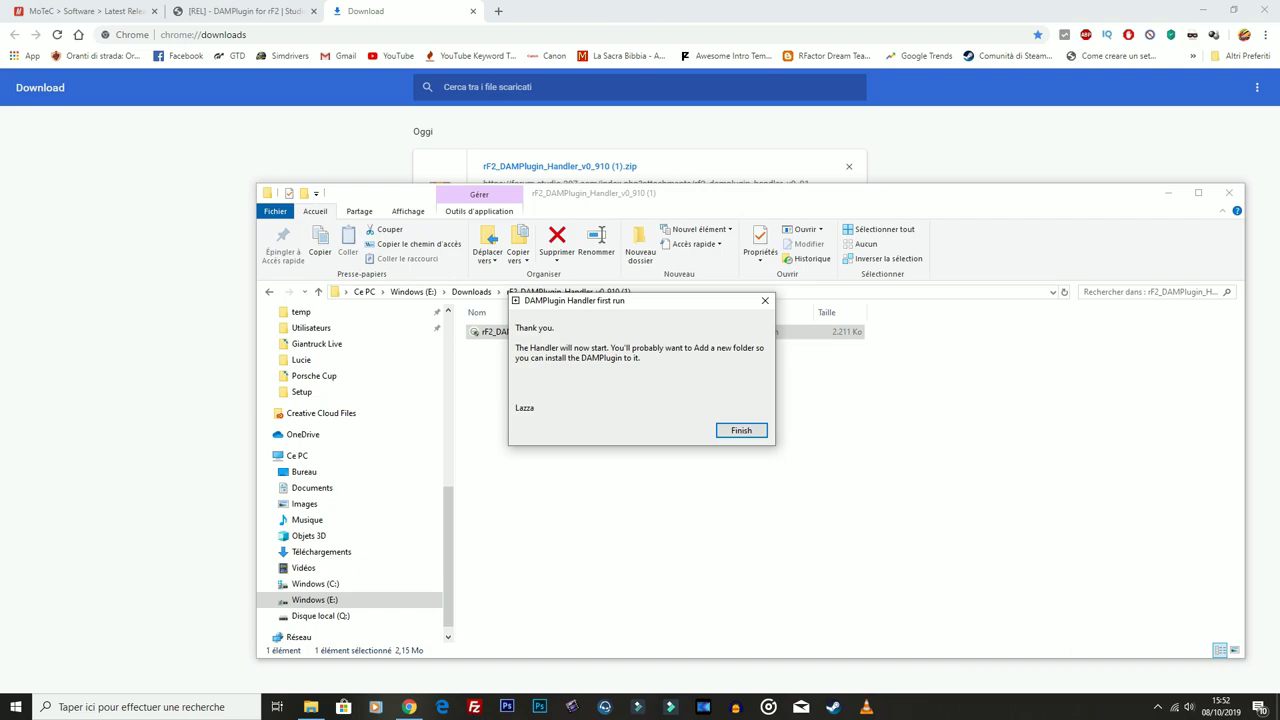
key(Return)
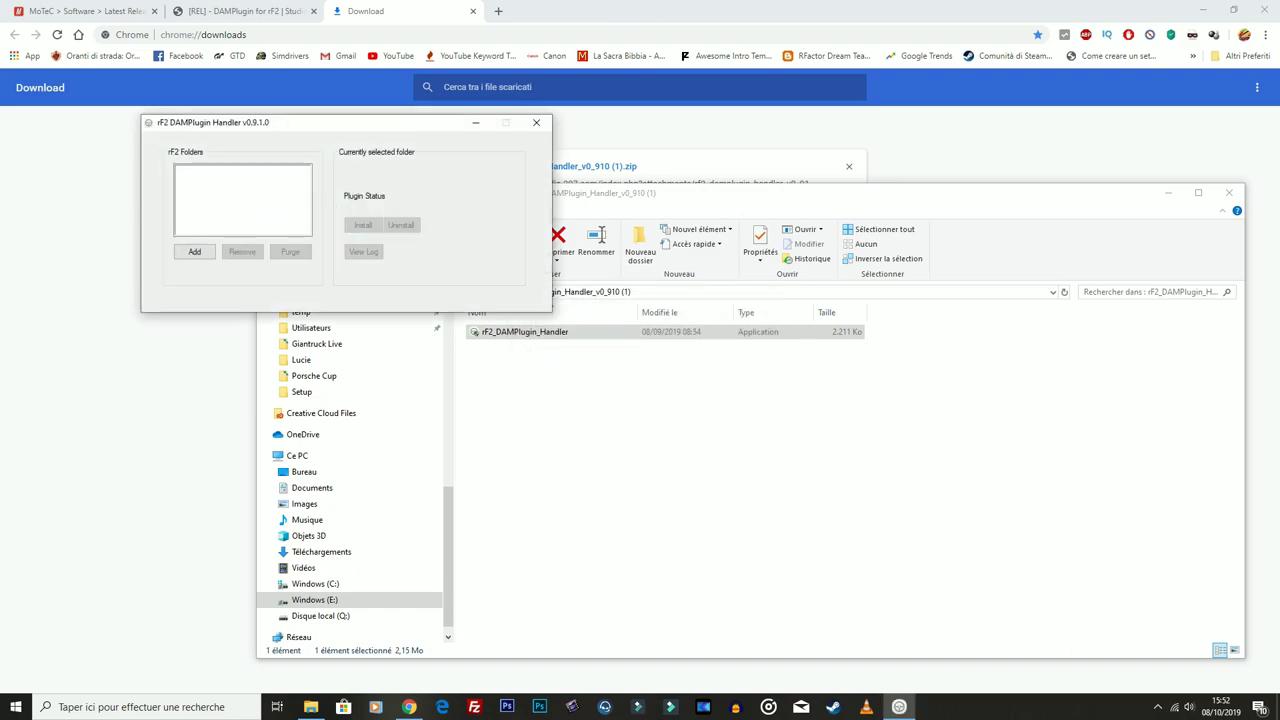
- Start adding an rF2 folder in the handler, declining the detected path, and browse to the Windows (E:) drive
click(194, 251)
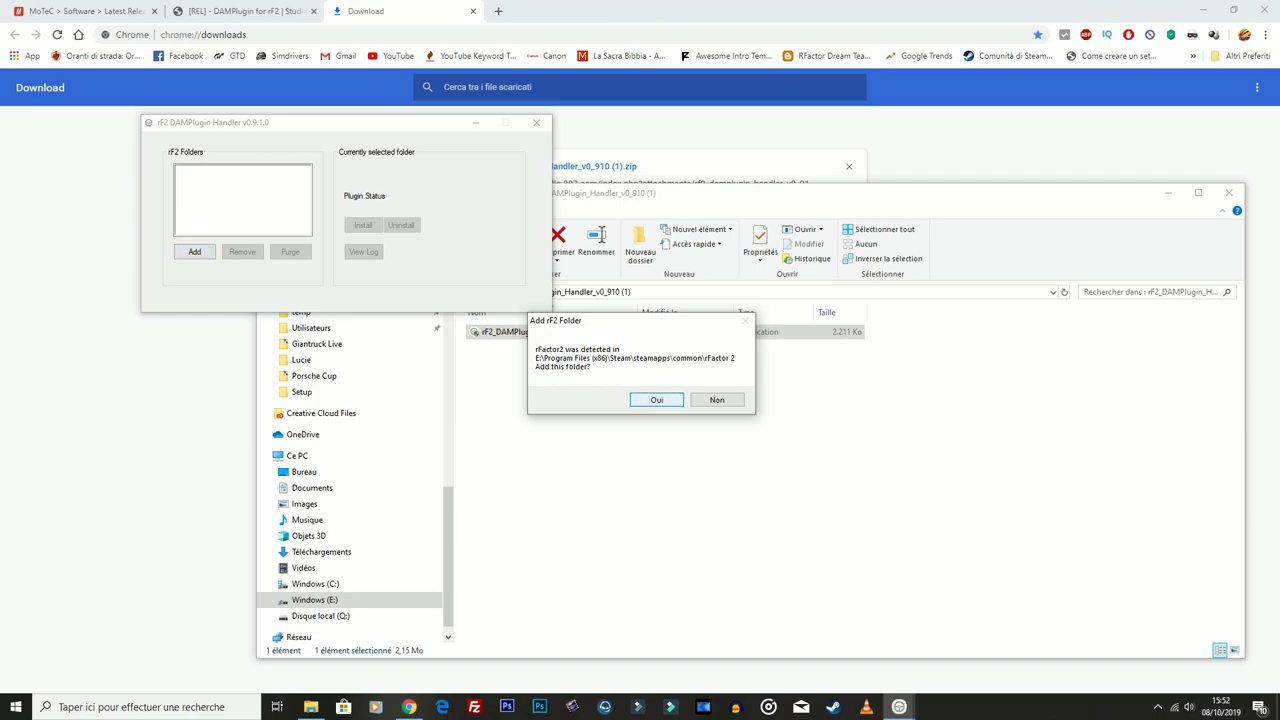
click(716, 399)
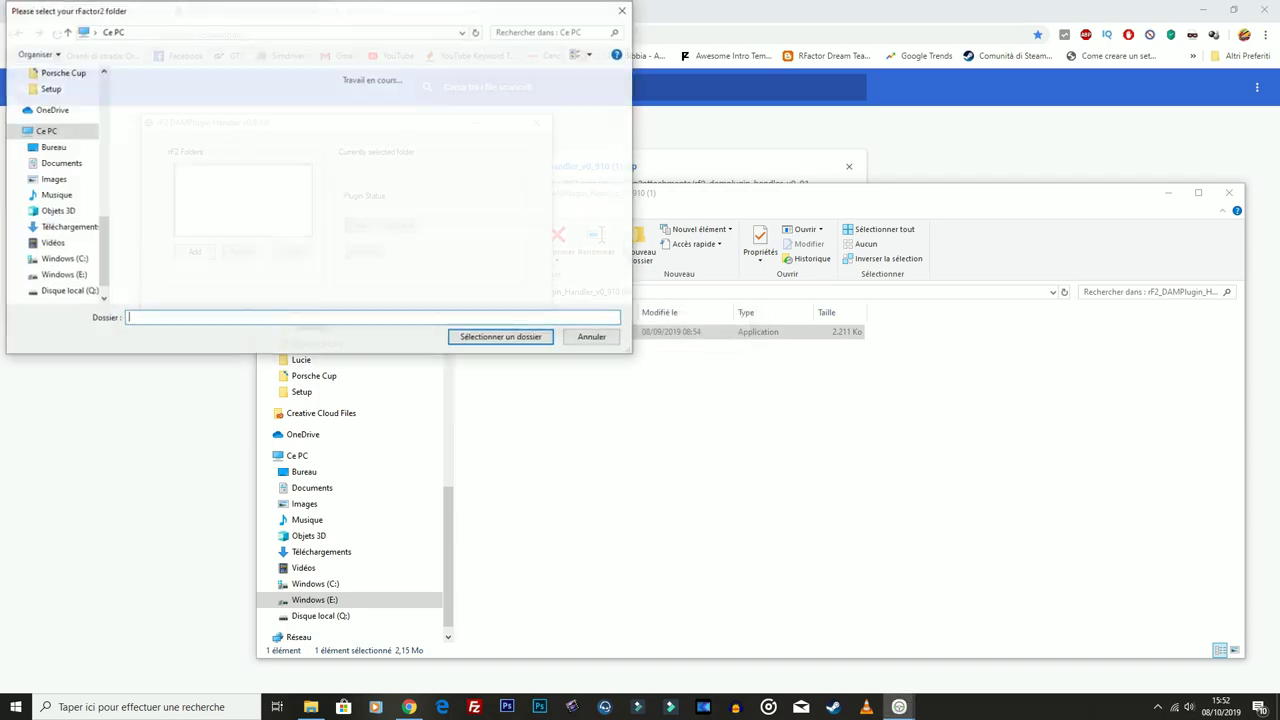
scroll(374, 271, down, 2)
double_click(205, 197)
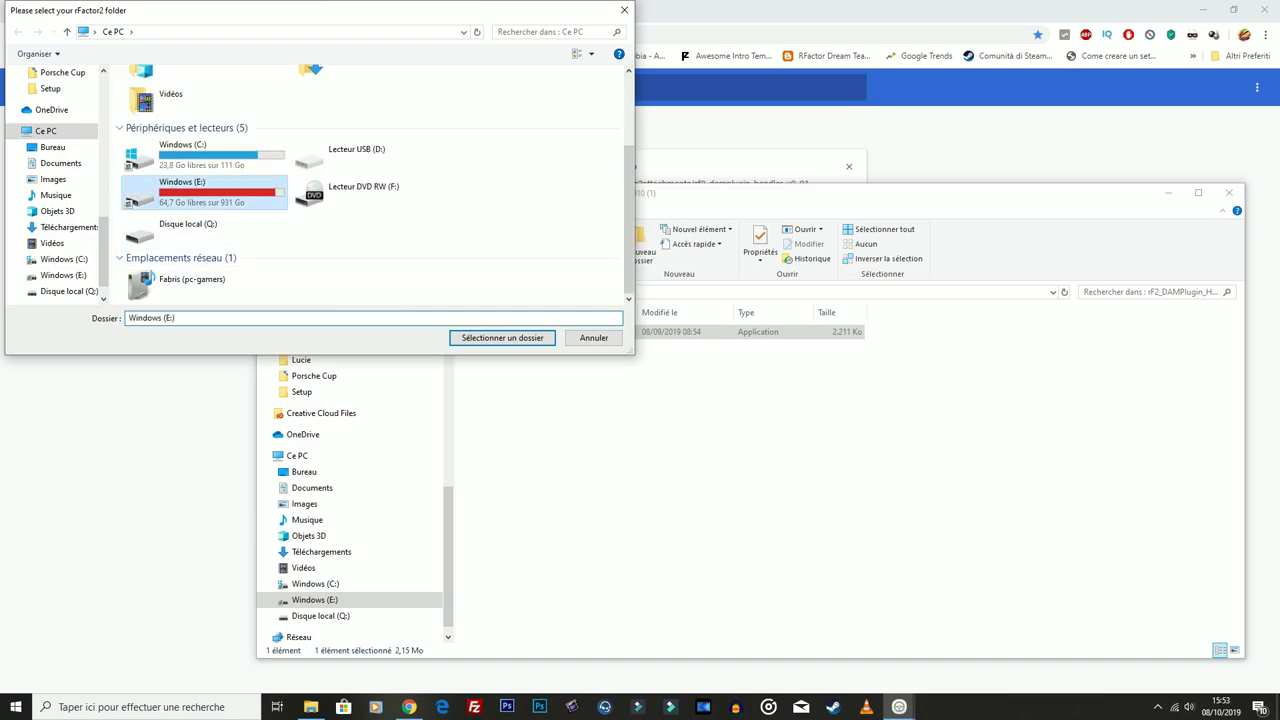
- Browse into the Steam folder inside Programmes (x86) on the E: drive
scroll(300, 200, down, 10)
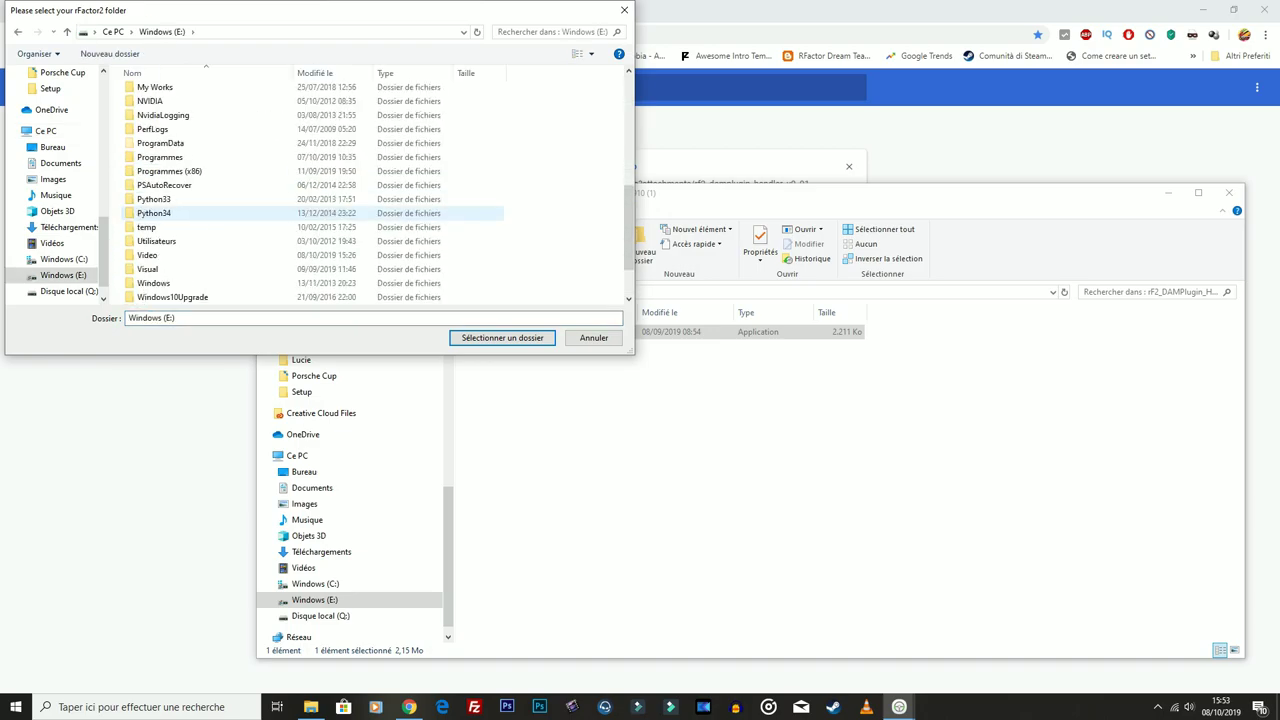
scroll(229, 269, up, 2)
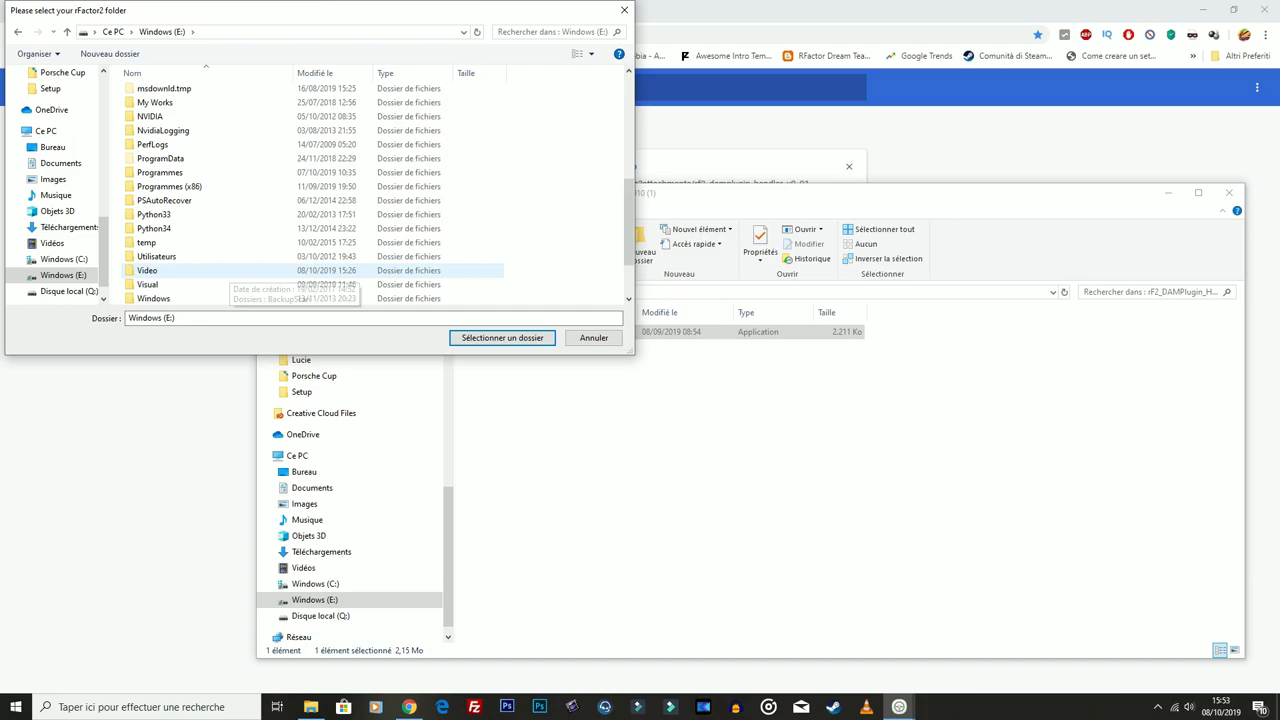
click(200, 186)
double_click(169, 186)
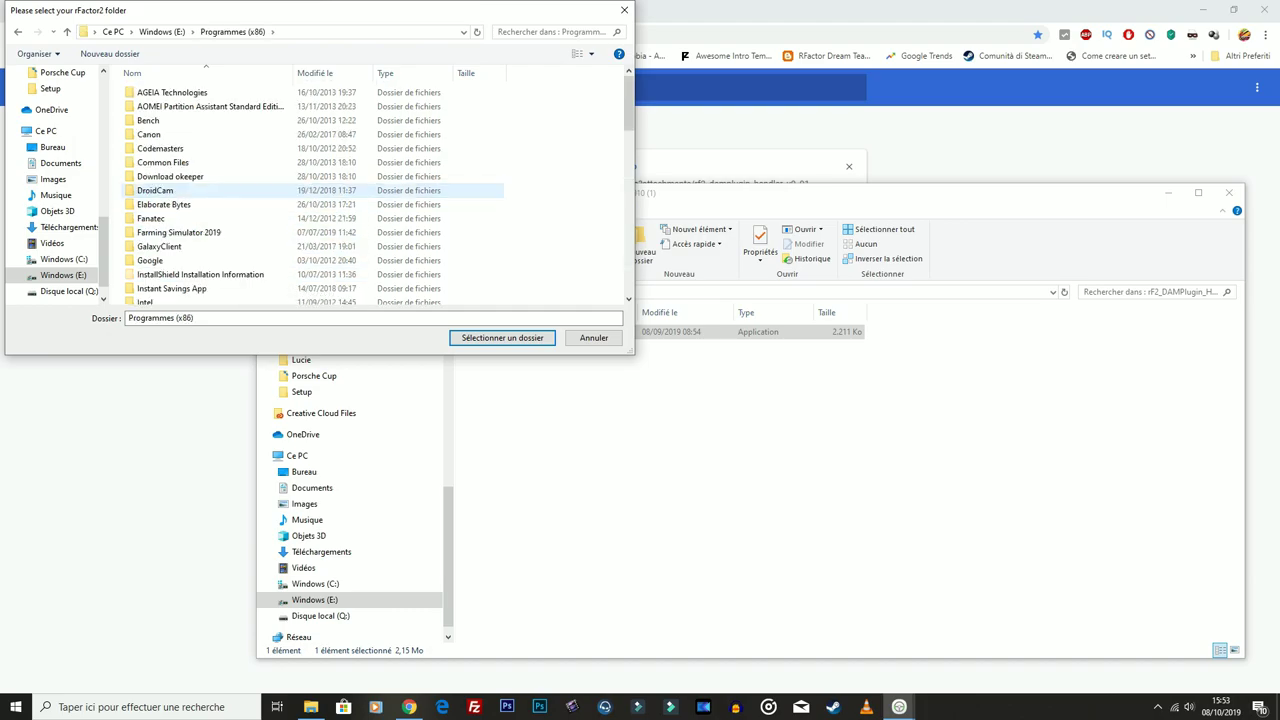
scroll(170, 195, down, 9)
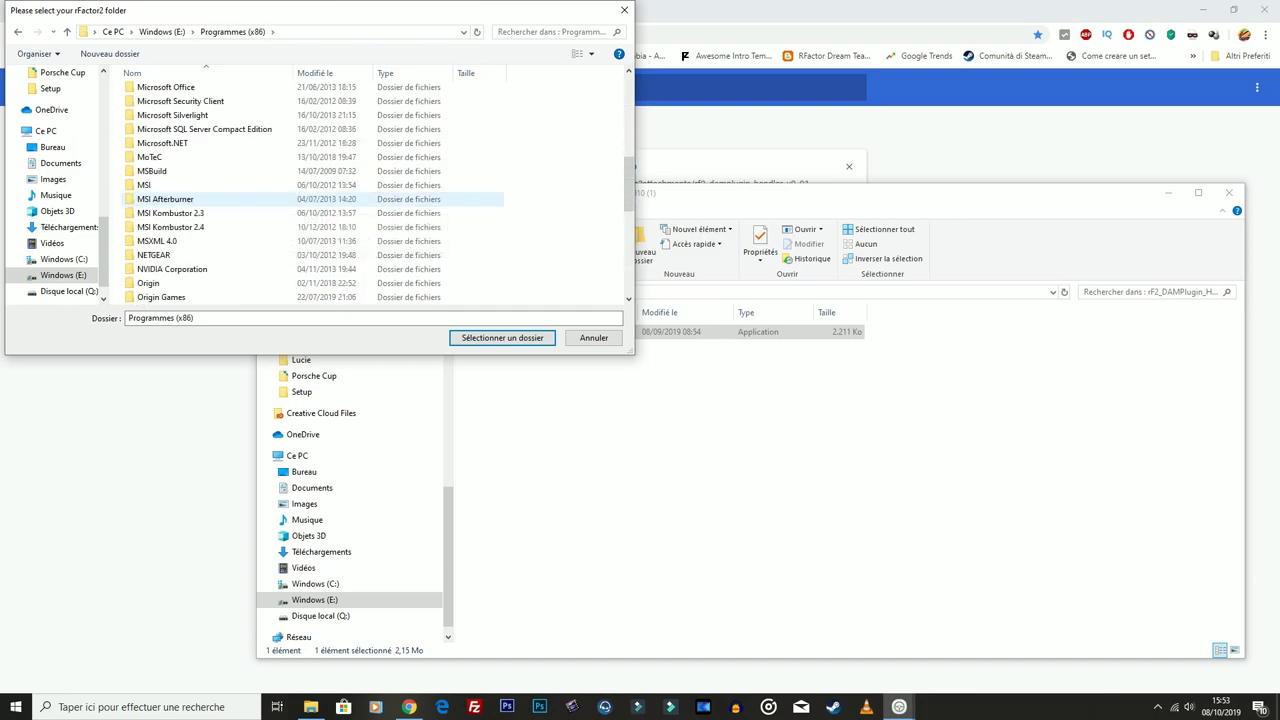
scroll(165, 205, down, 4)
double_click(150, 214)
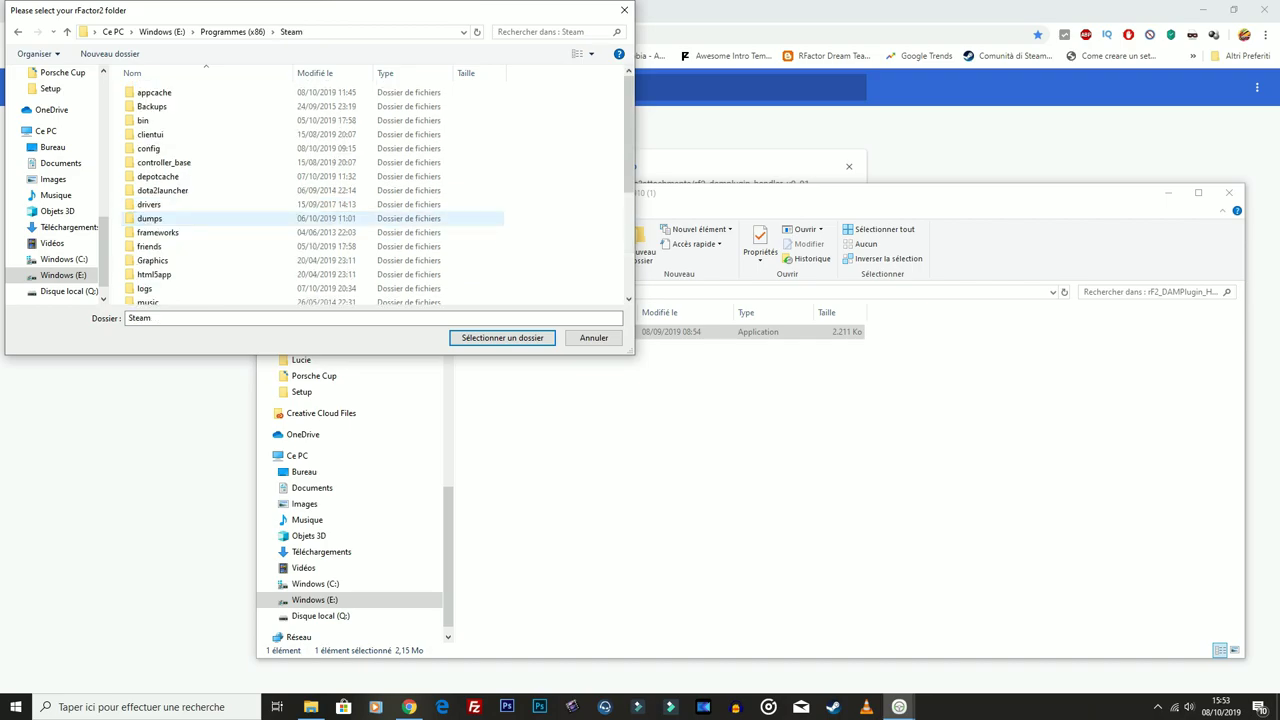
- Browse from the Steam folder into steamapps and open its common subfolder
scroll(220, 180, down, 2)
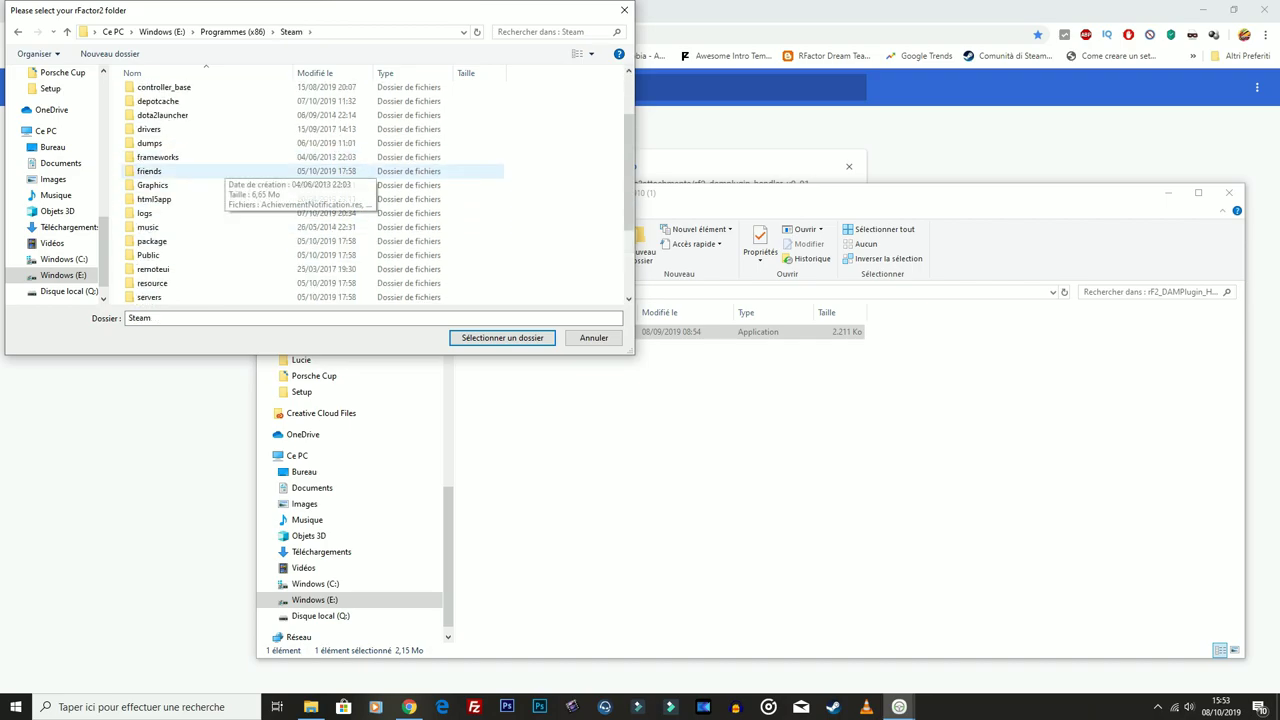
scroll(222, 171, down, 2)
click(222, 171)
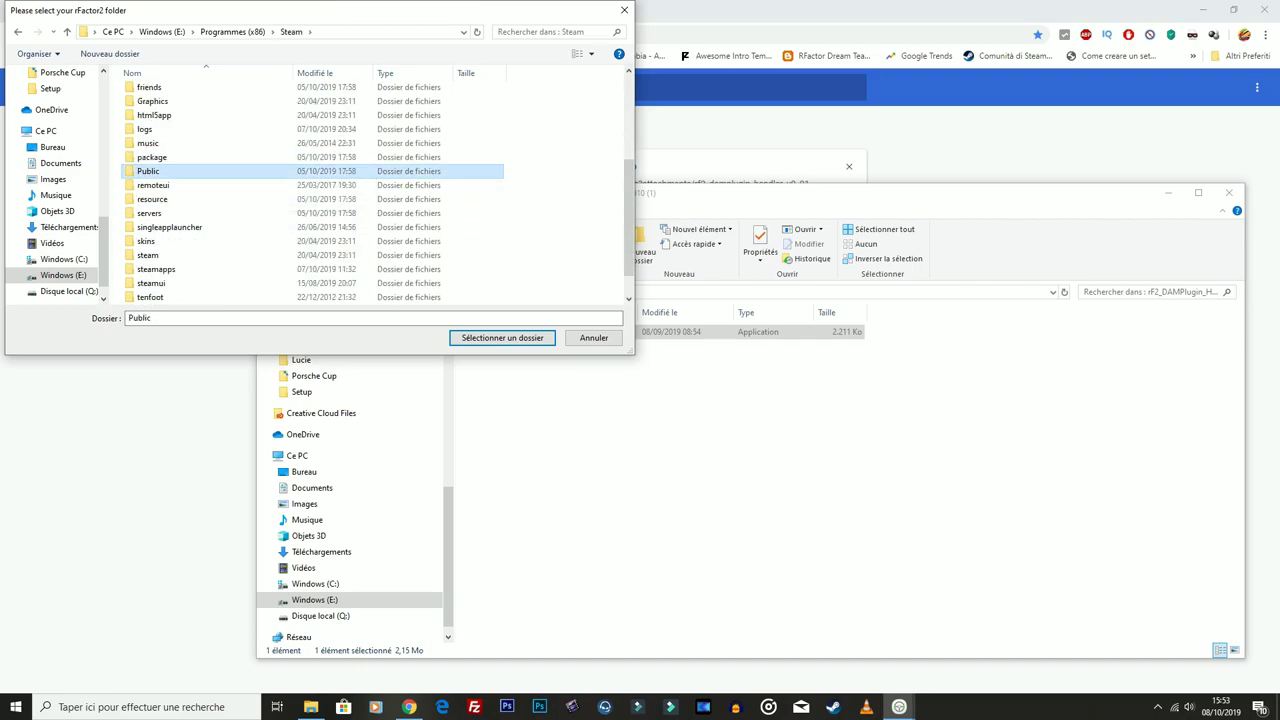
key(c)
key(Down)
key(Down)
key(Down)
key(Down)
key(Down)
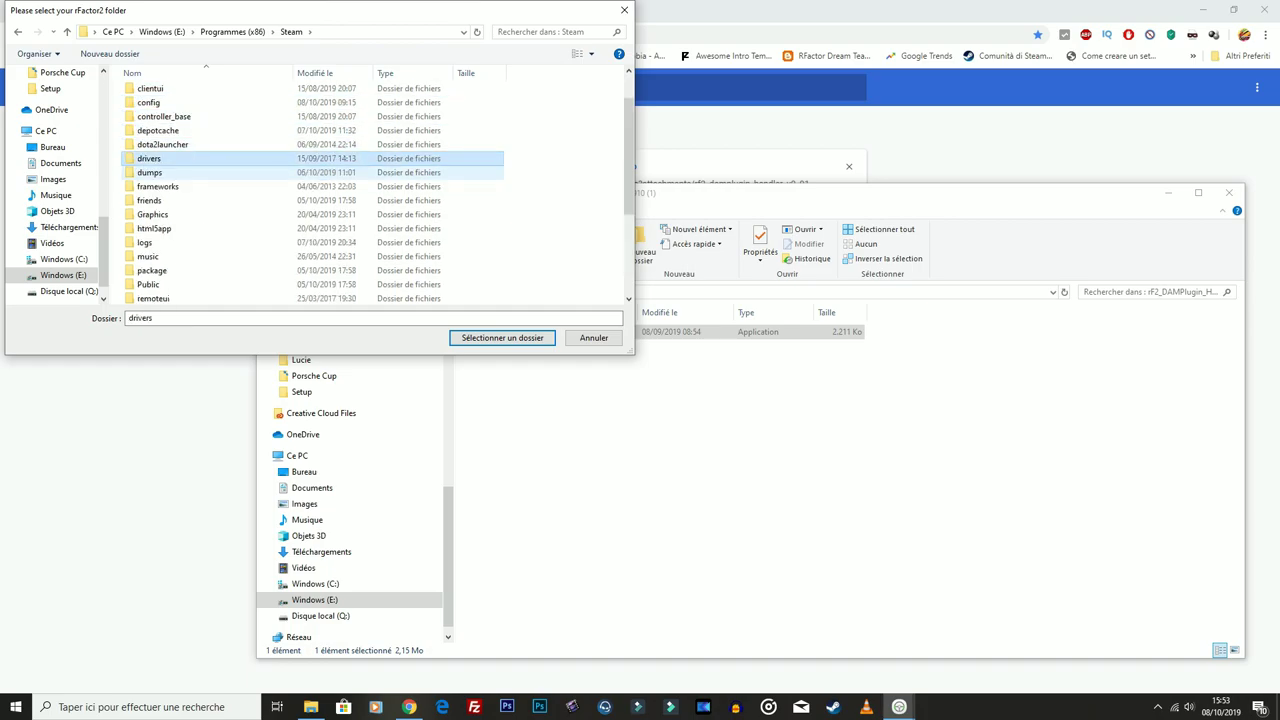
key(s)
key(Down)
key(Down)
key(Down)
key(Down)
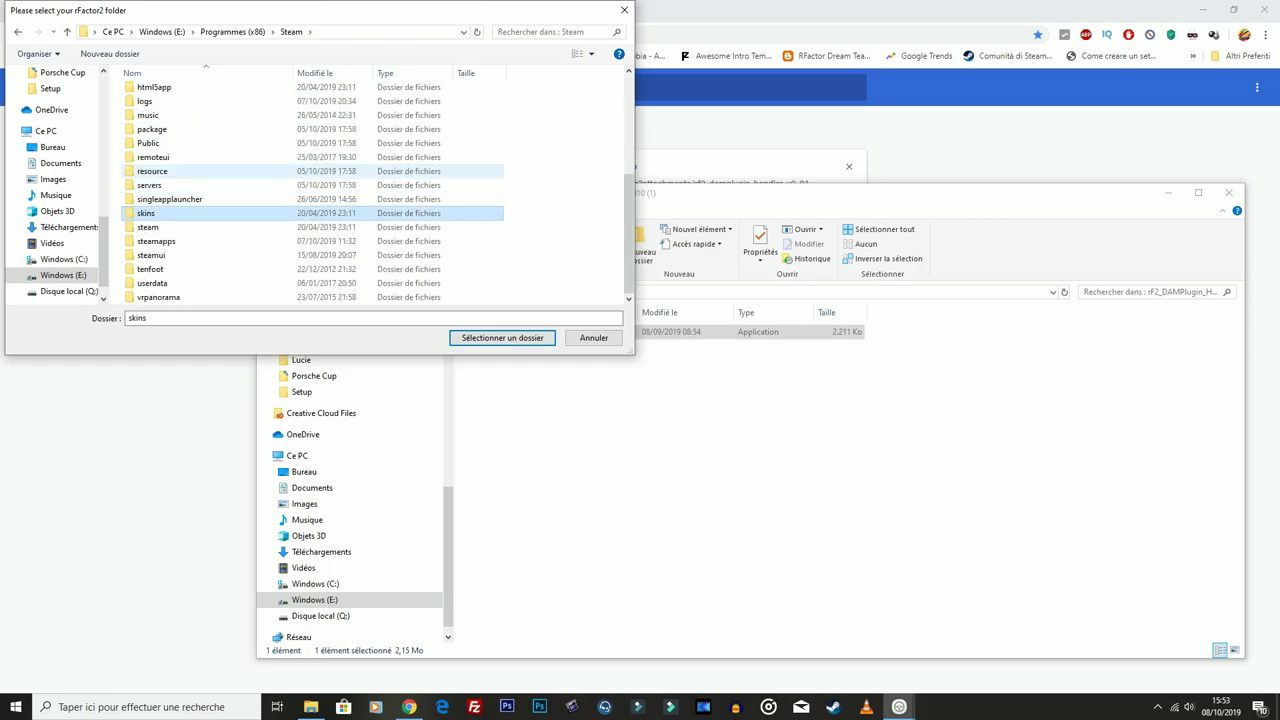
key(Return)
key(Down)
key(Return)
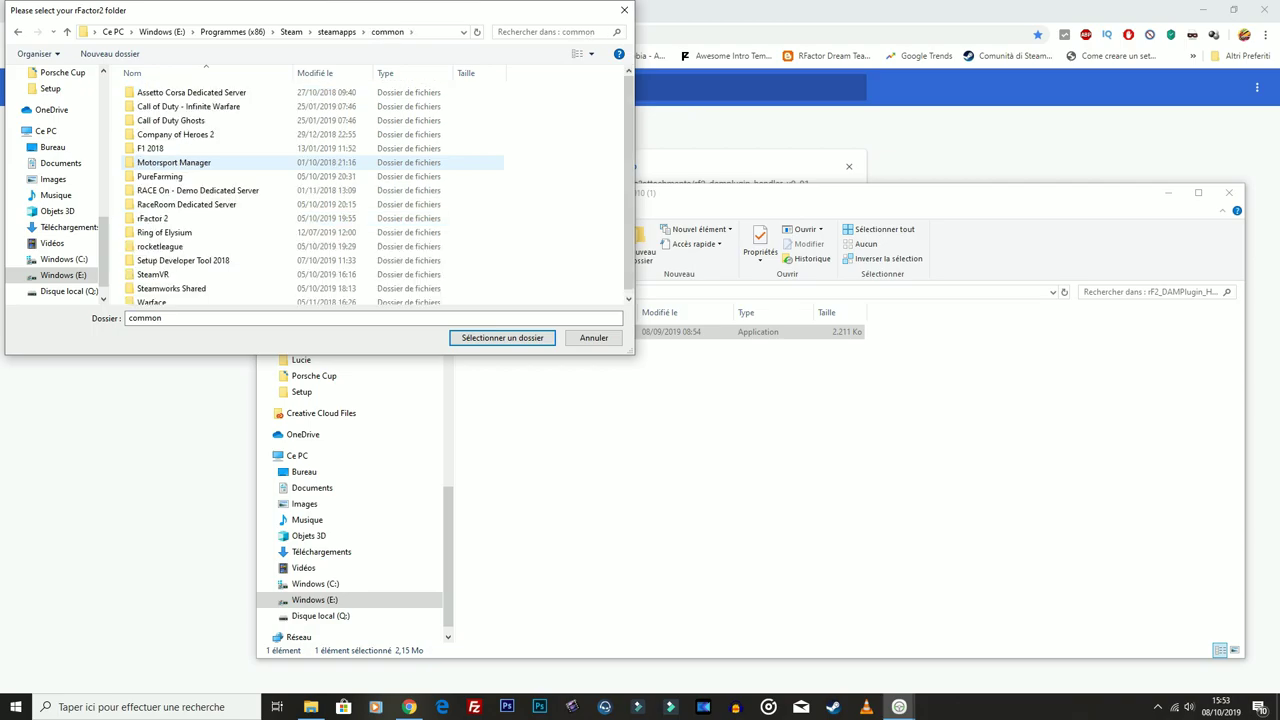
- Choose the rFactor 2 folder inside common and add it to the handler's rF2 folders
key(Down)
key(Down)
key(Down)
key(Down)
key(Down)
key(Down)
key(Down)
key(Down)
key(Down)
key(Down)
key(Down)
key(Up)
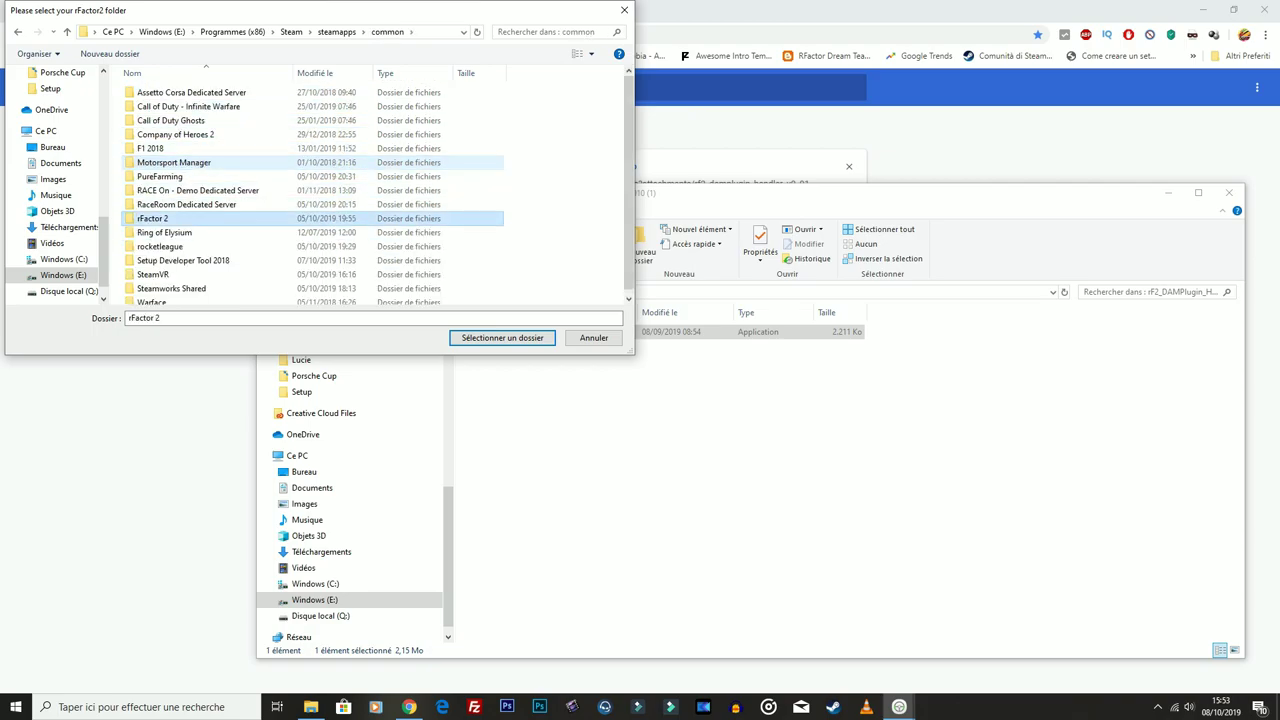
key(Return)
key(Return)
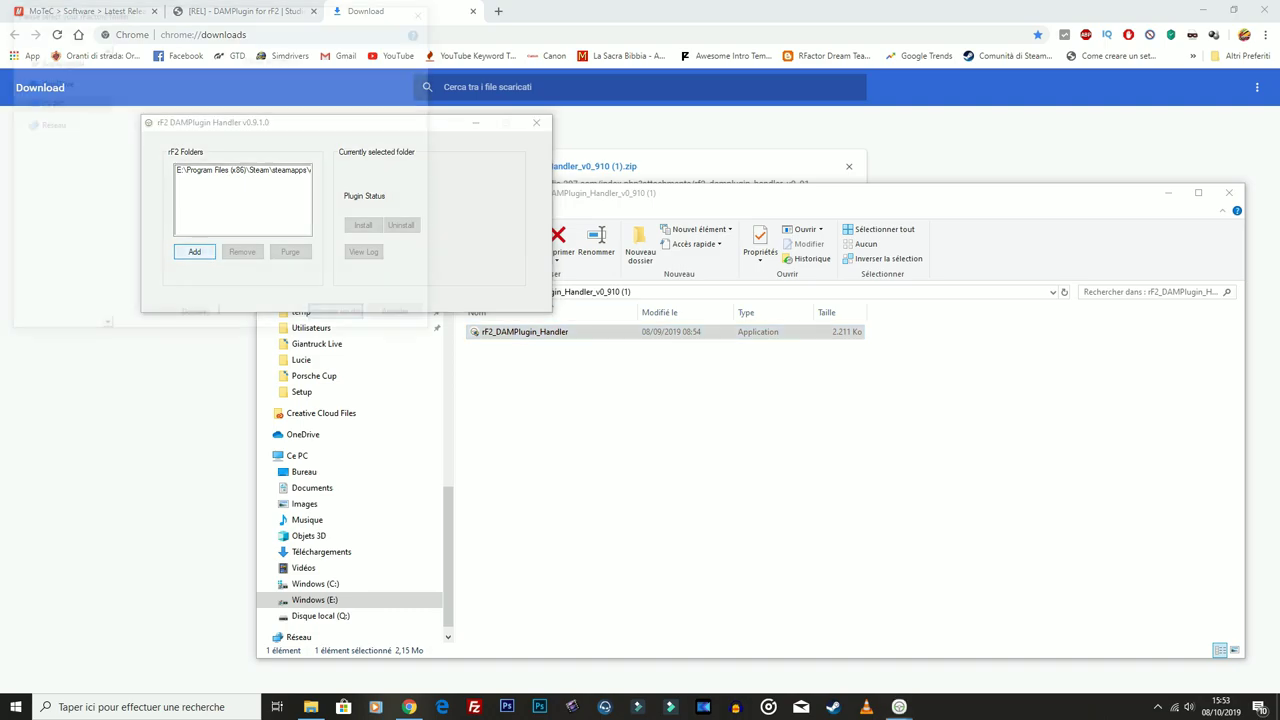
click(195, 251)
click(594, 338)
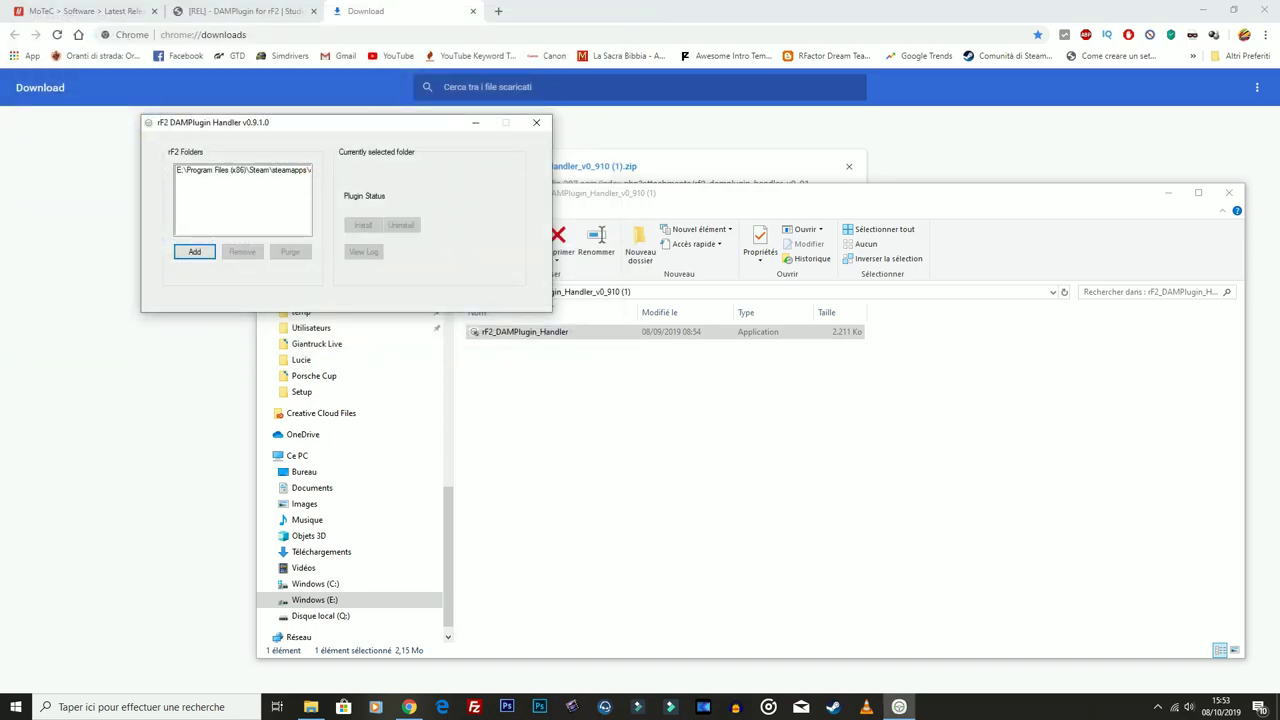
- Install the DAMPlugin into the listed rFactor 2 folder, closing the handler and its file window when done
click(243, 170)
click(363, 225)
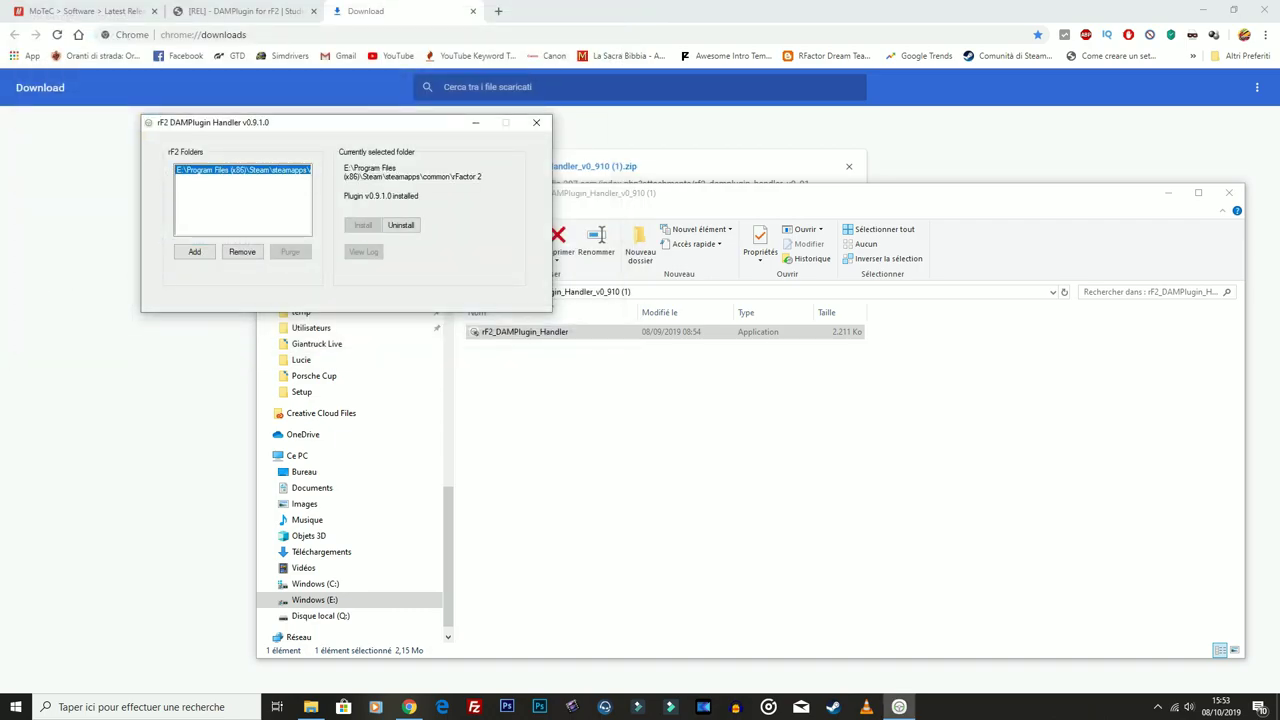
click(536, 122)
click(1229, 192)
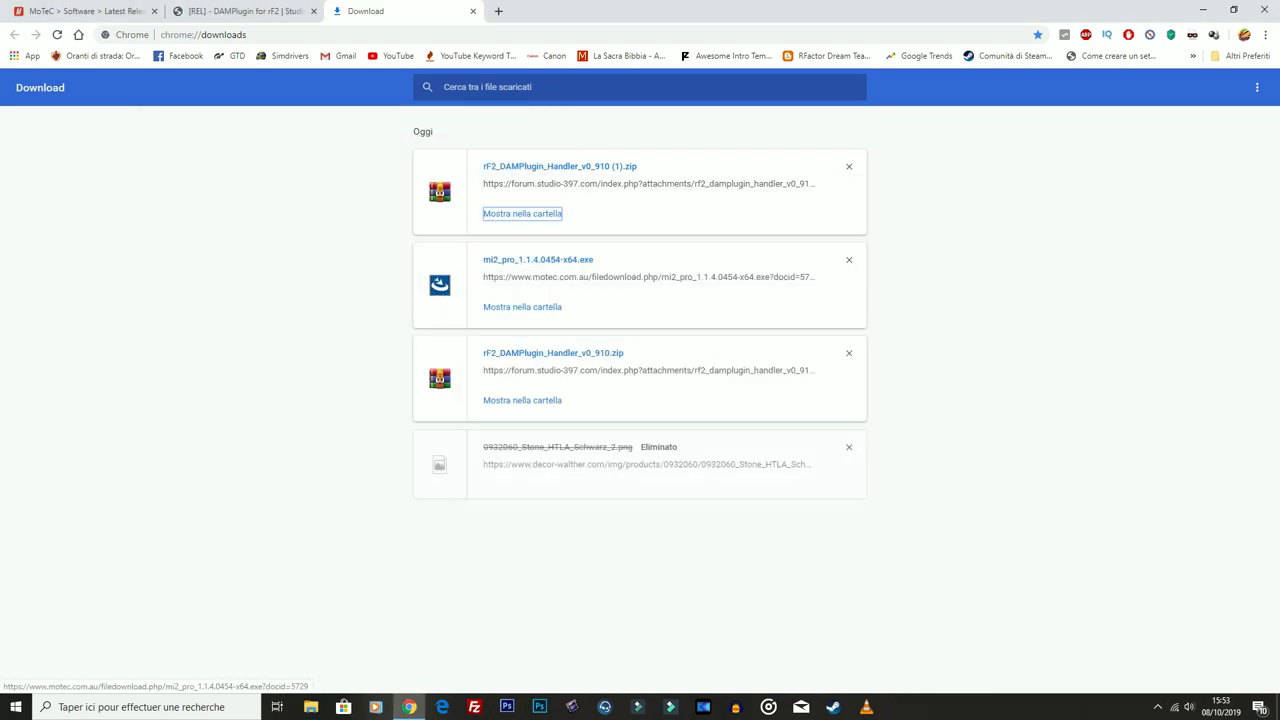
- Launch the downloaded mi2_pro_1.1.4.0454-x64 installer and close its Downloads folder window
click(537, 259)
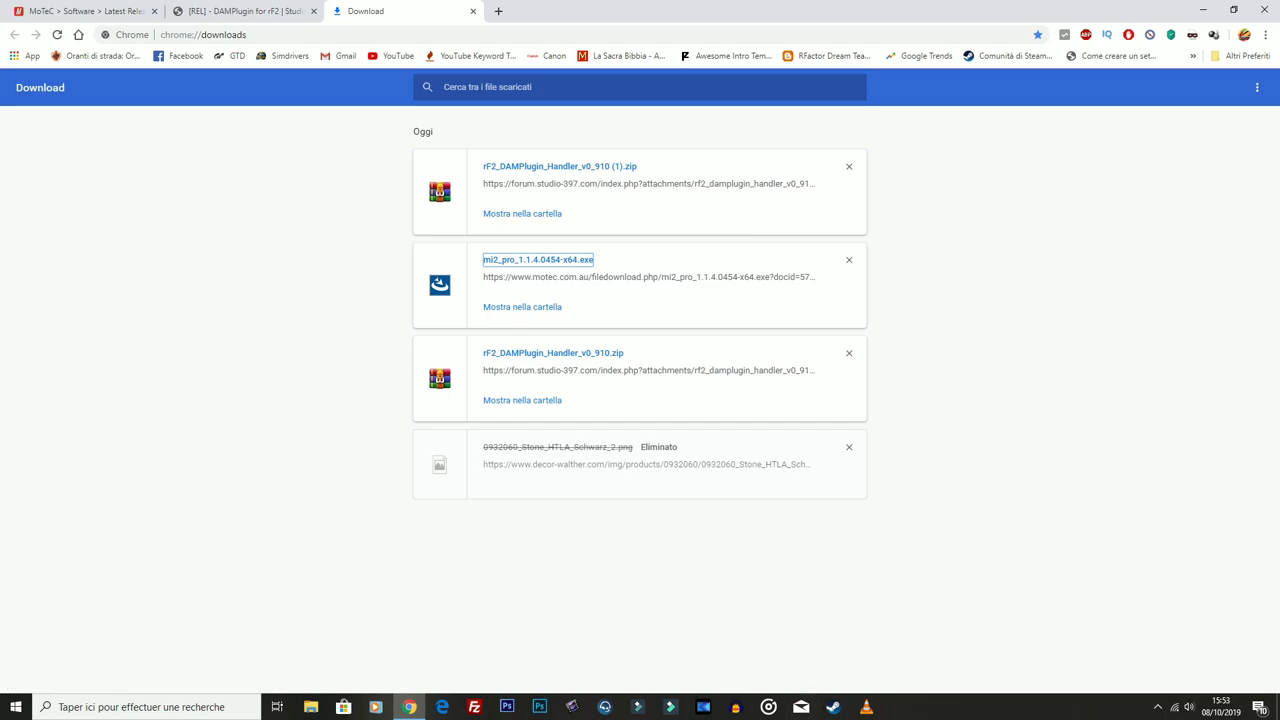
click(522, 306)
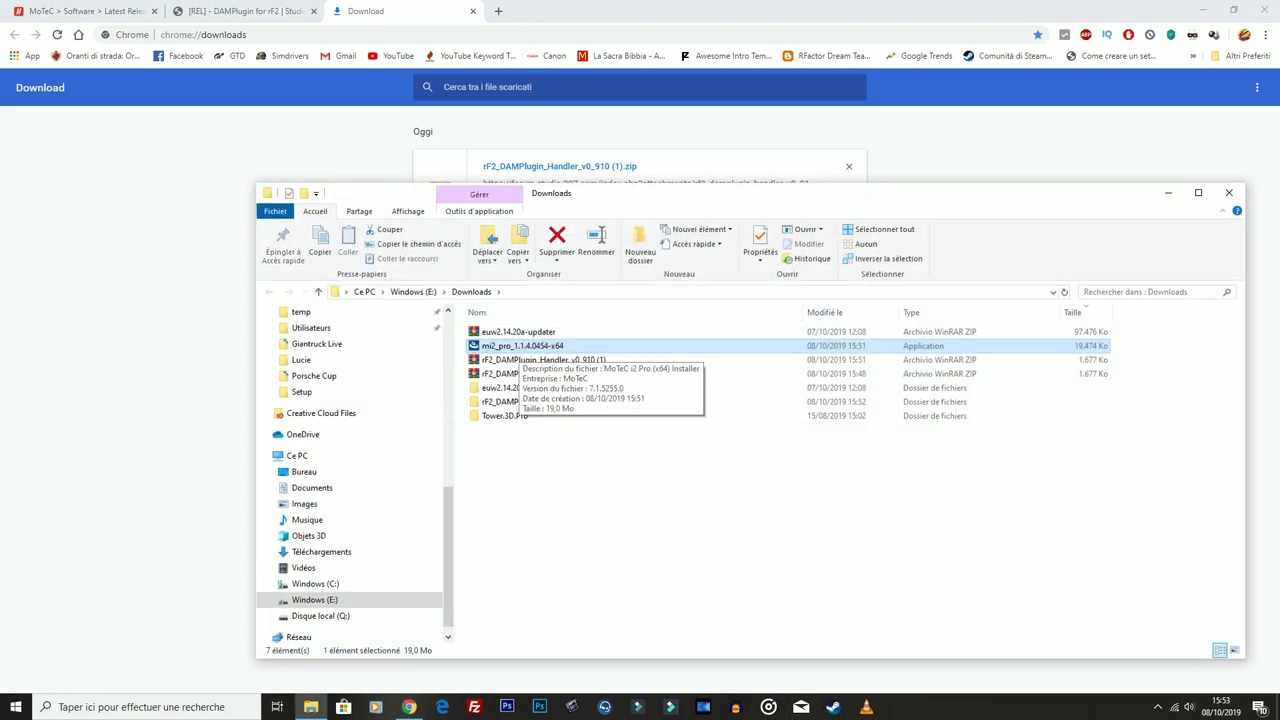
click(1228, 192)
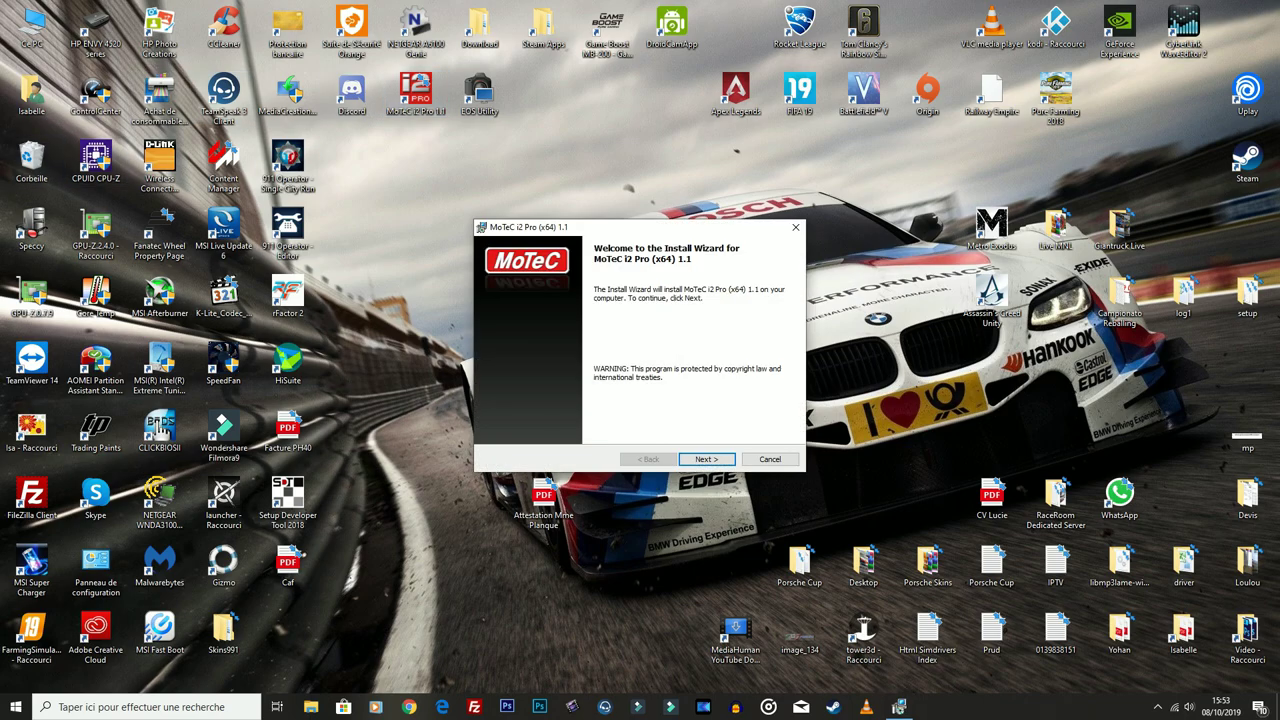
- Accept the MoTeC i2 Pro license, keep the C:\Program Files\MoTeC\ destination, and authorize the installation
click(706, 459)
click(485, 411)
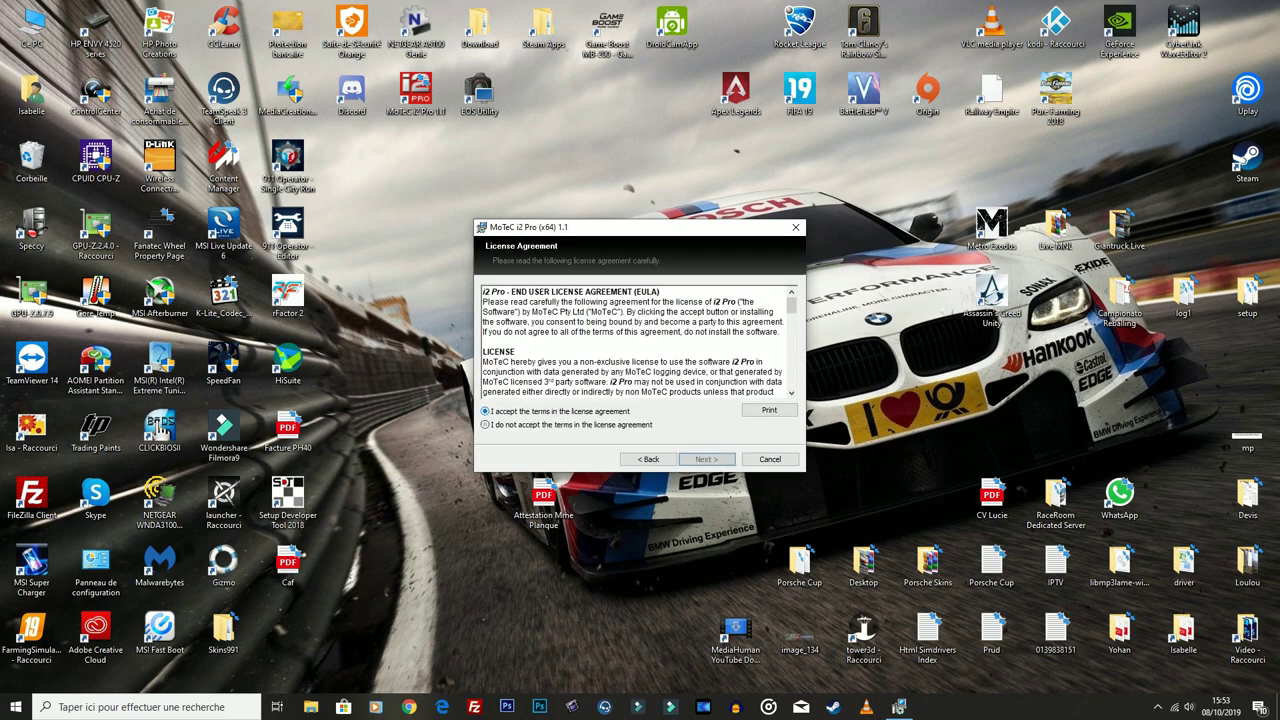
click(706, 459)
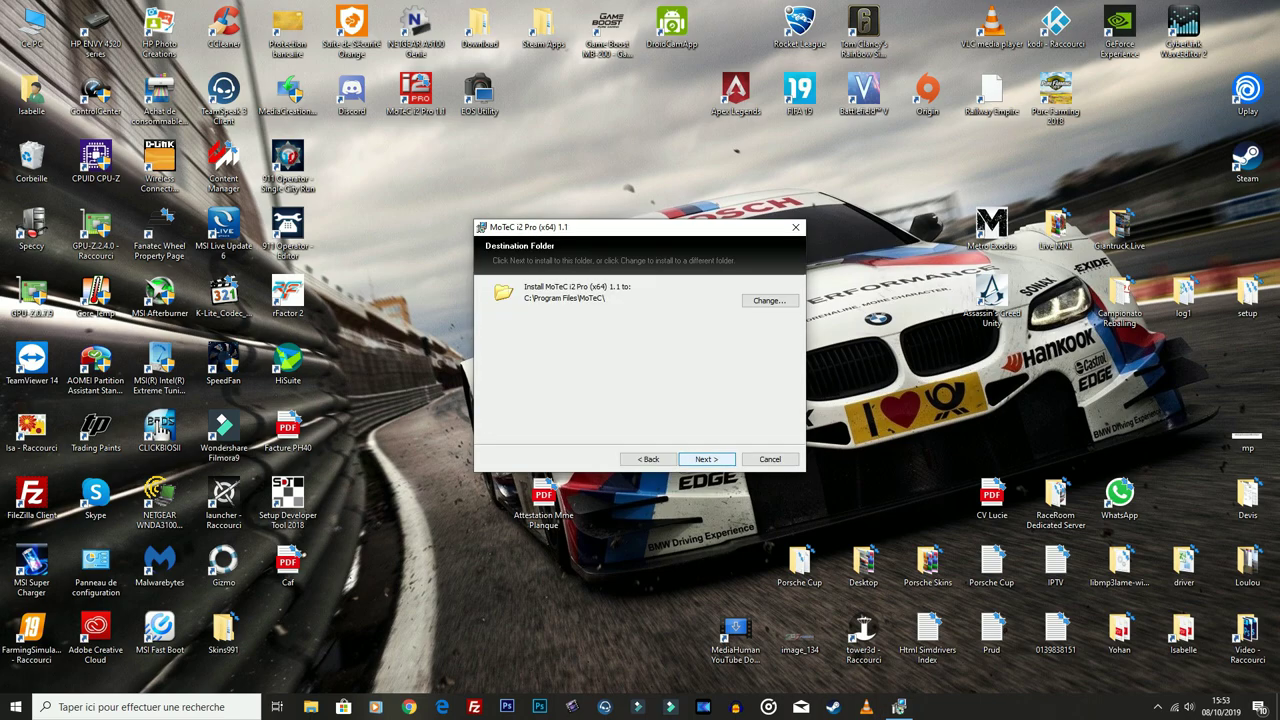
click(706, 459)
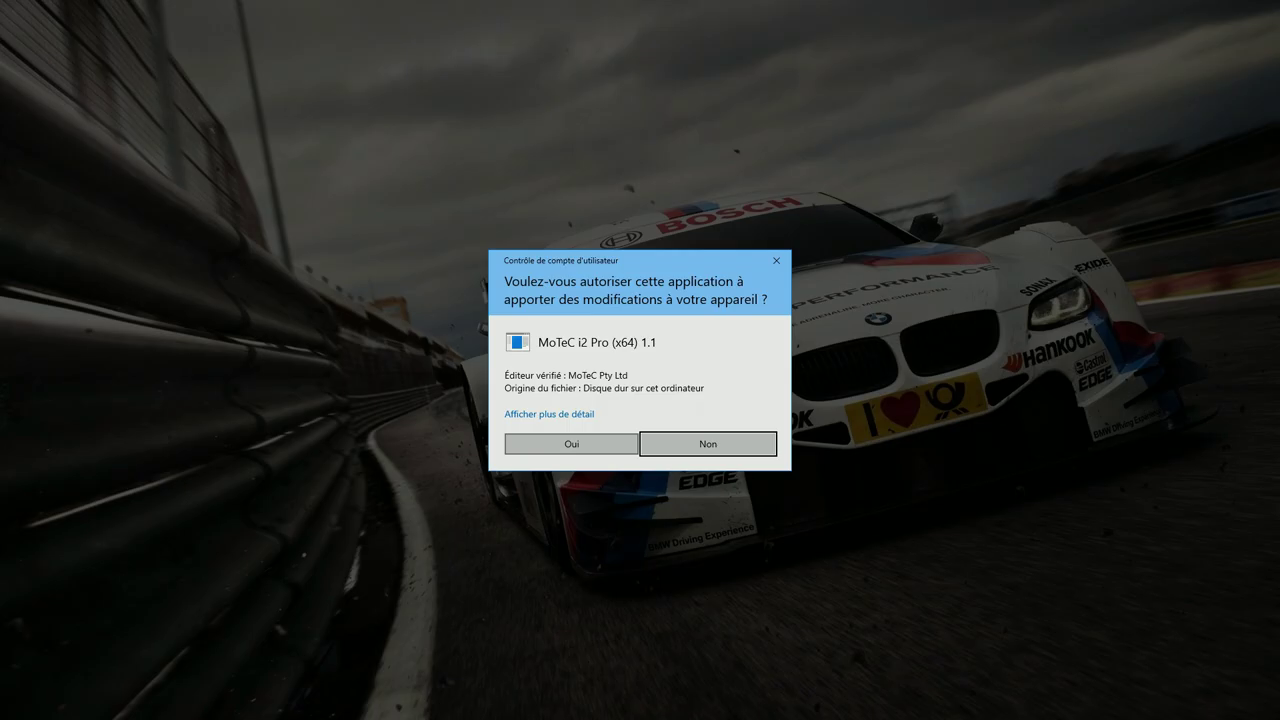
click(571, 443)
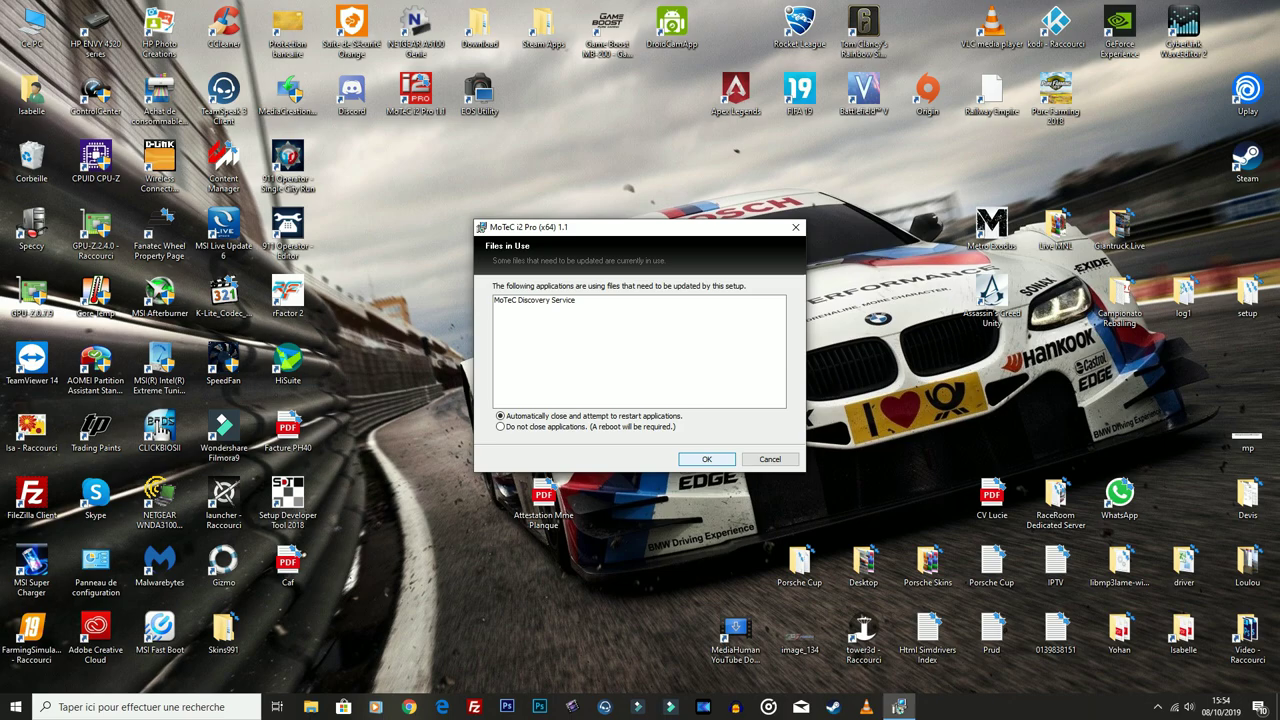
- Let the installer automatically close and restart applications using its files, and dismiss the notice about open applications
key(Return)
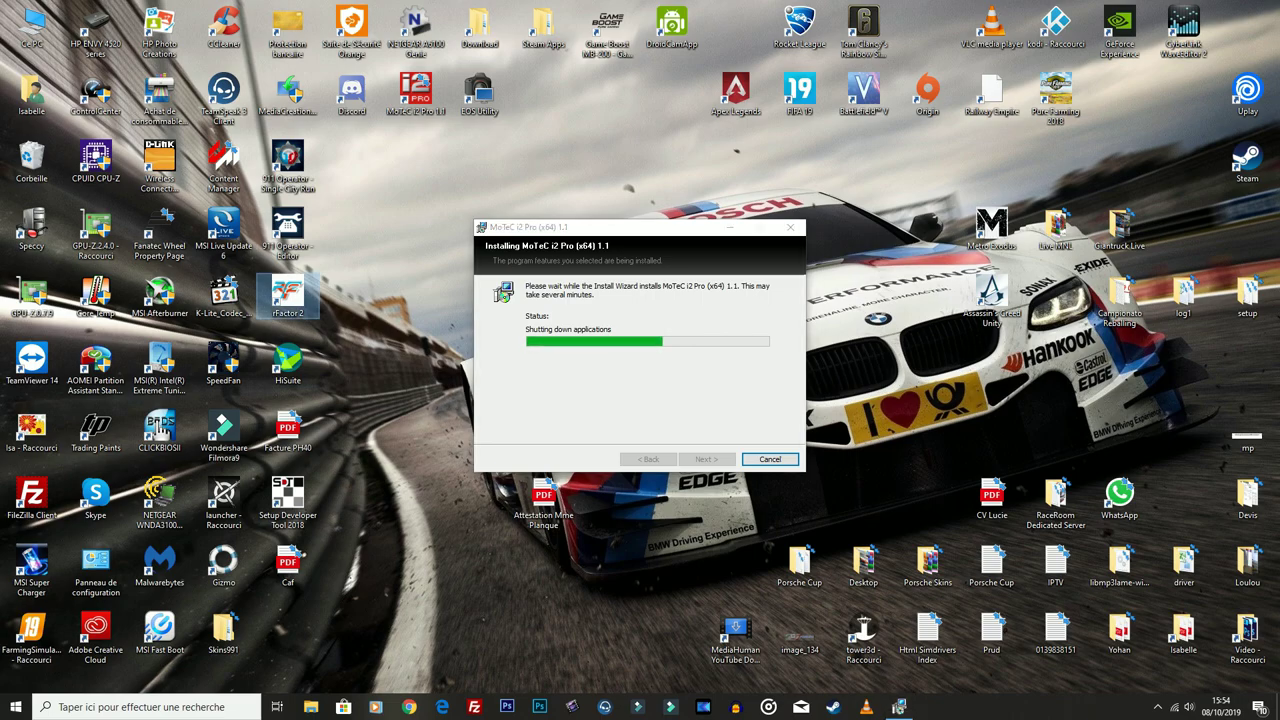
drag(600, 227, 554, 30)
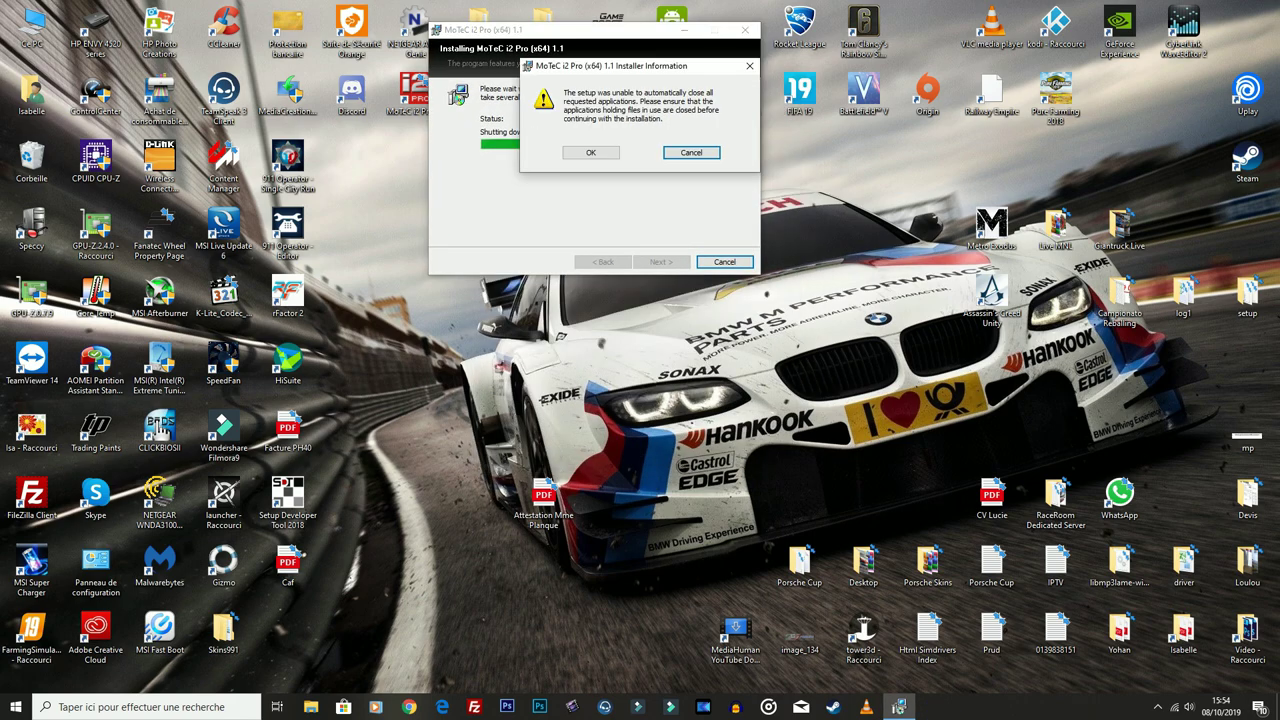
key(Return)
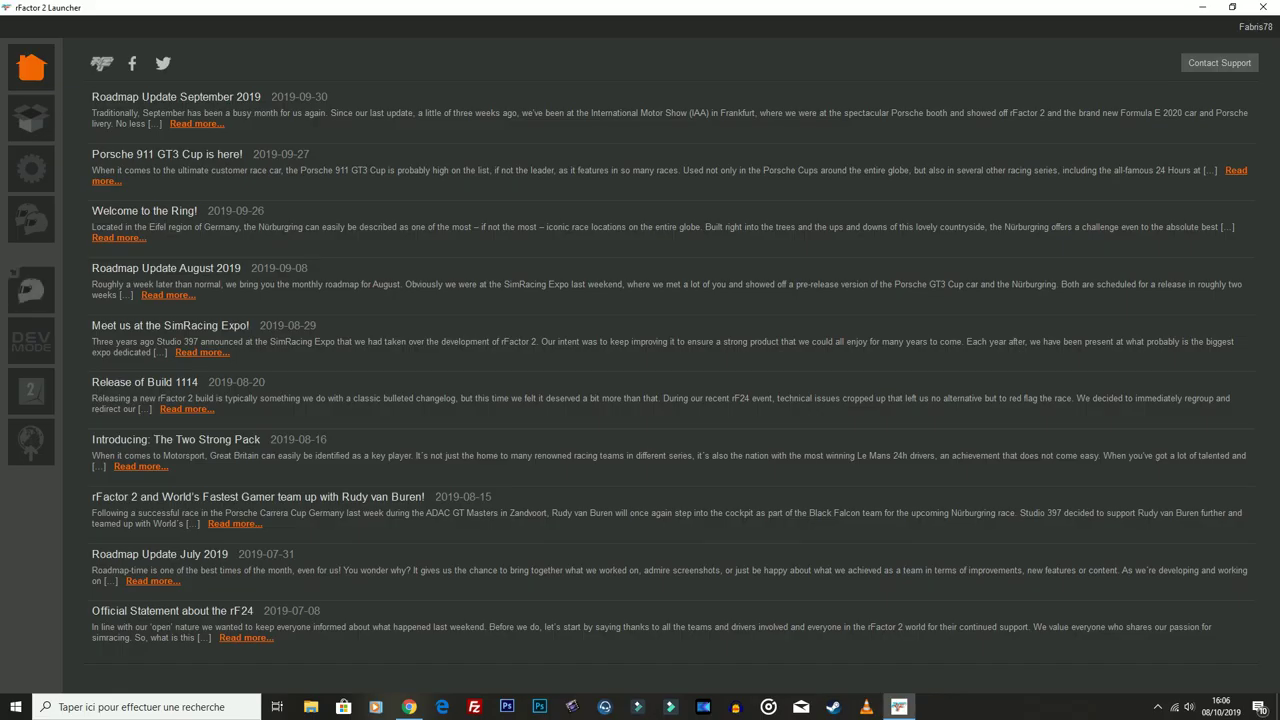
- Launch the single-player game from the rFactor 2 Launcher and check DAMPlugin.dll in the Plugins/Difficulty options
click(31, 290)
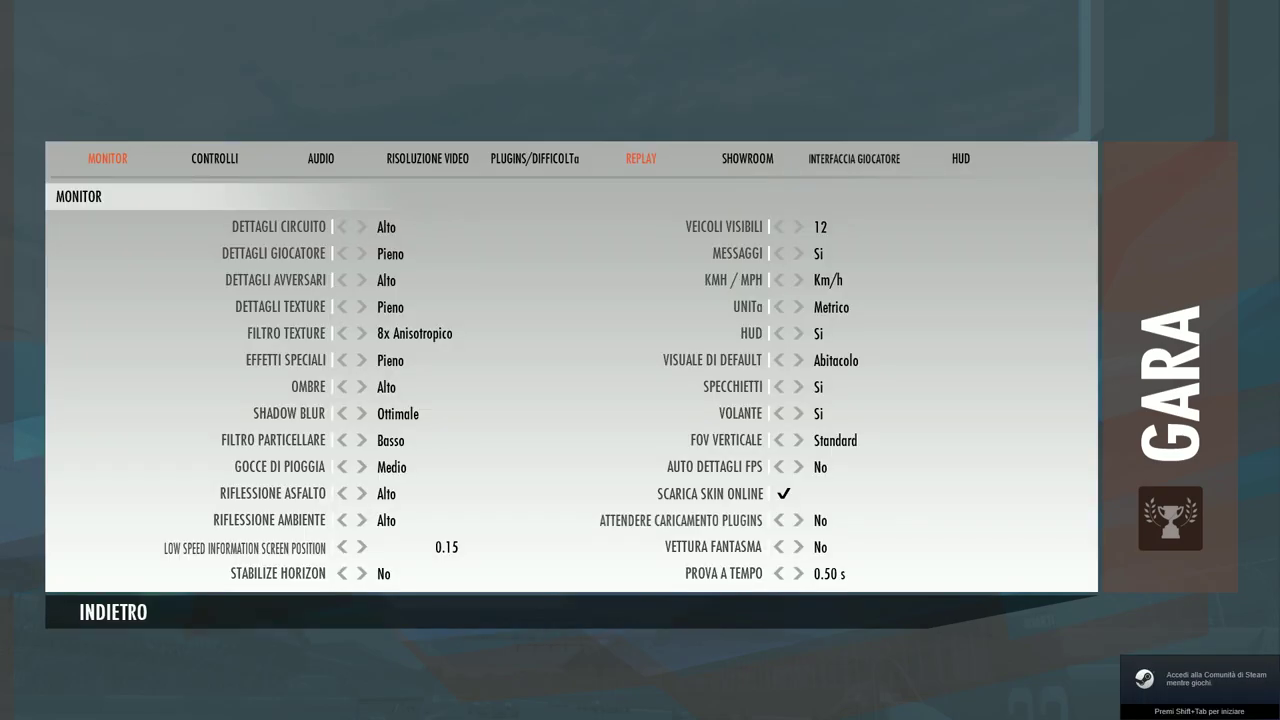
key(Return)
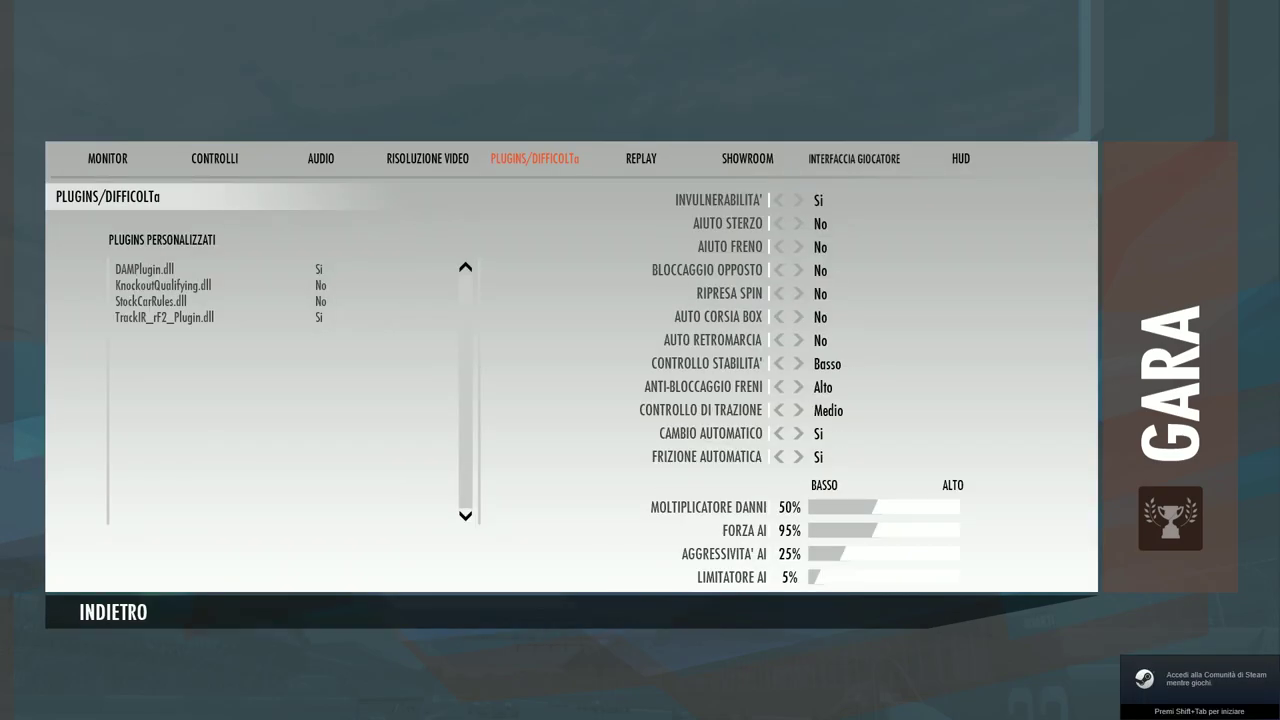
key(Escape)
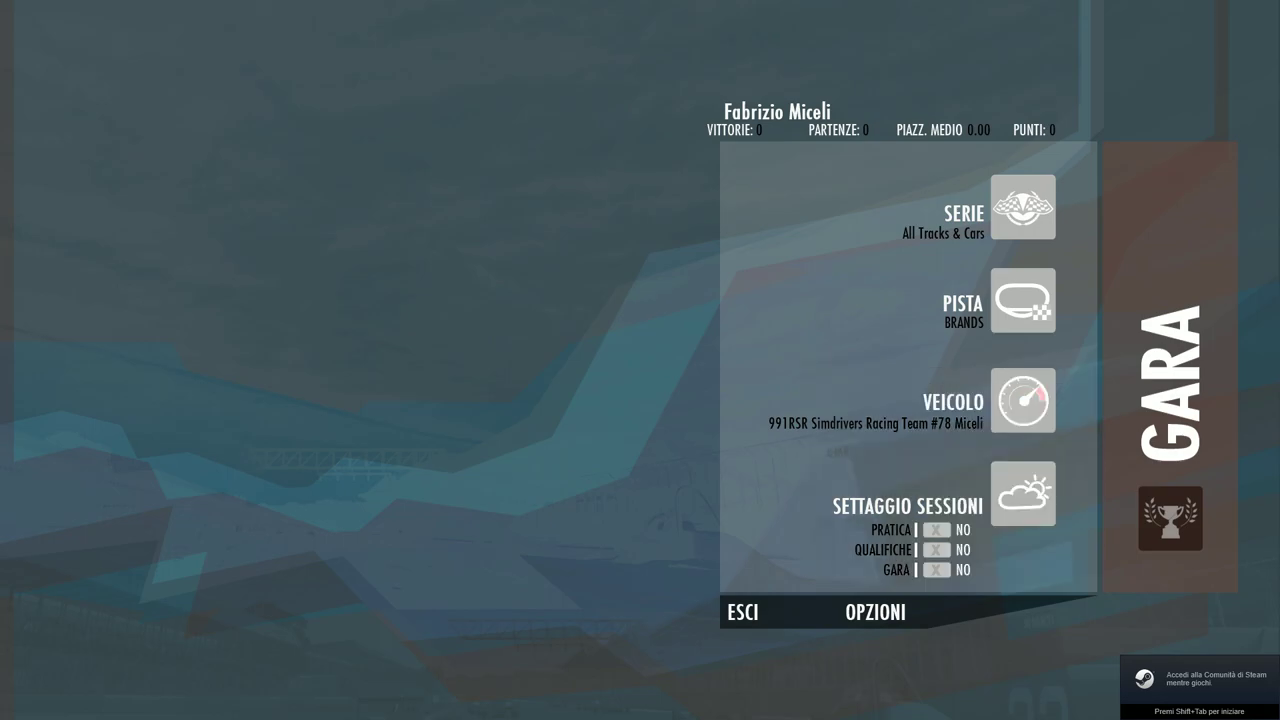
- Load the test session at Brands with the selected 991RSR car and enter the cockpit
key(Return)
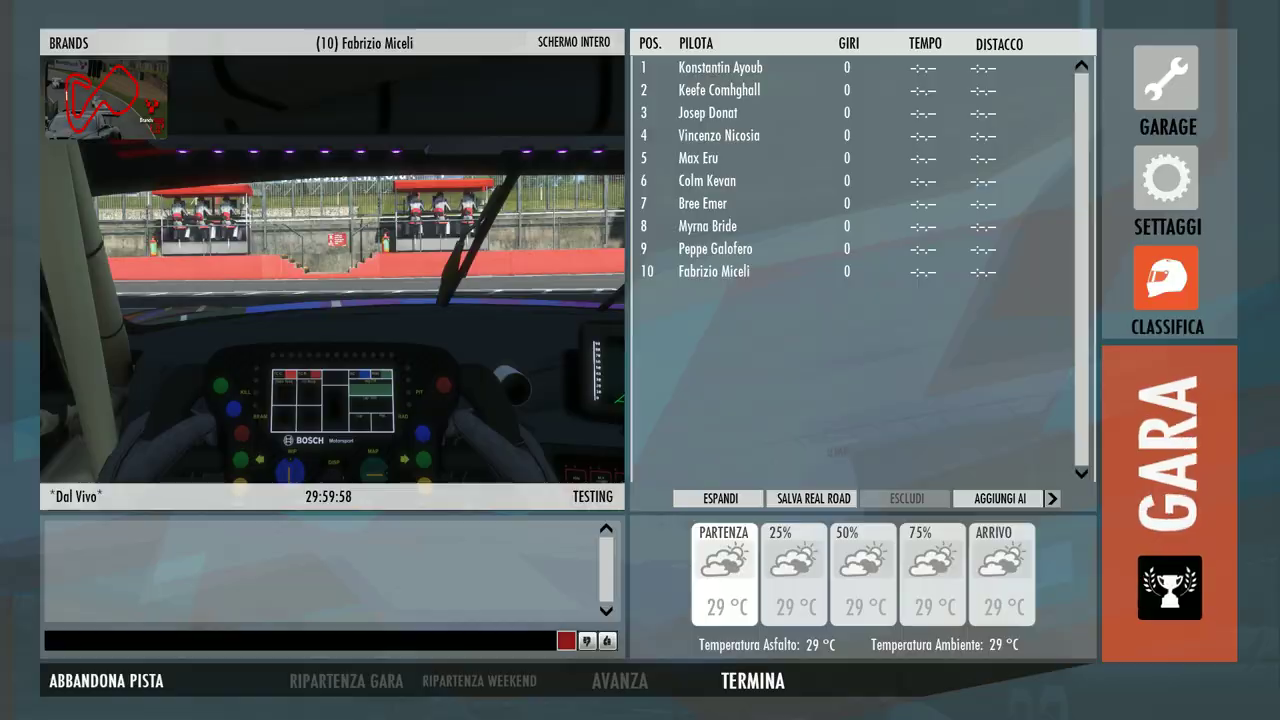
key(Return)
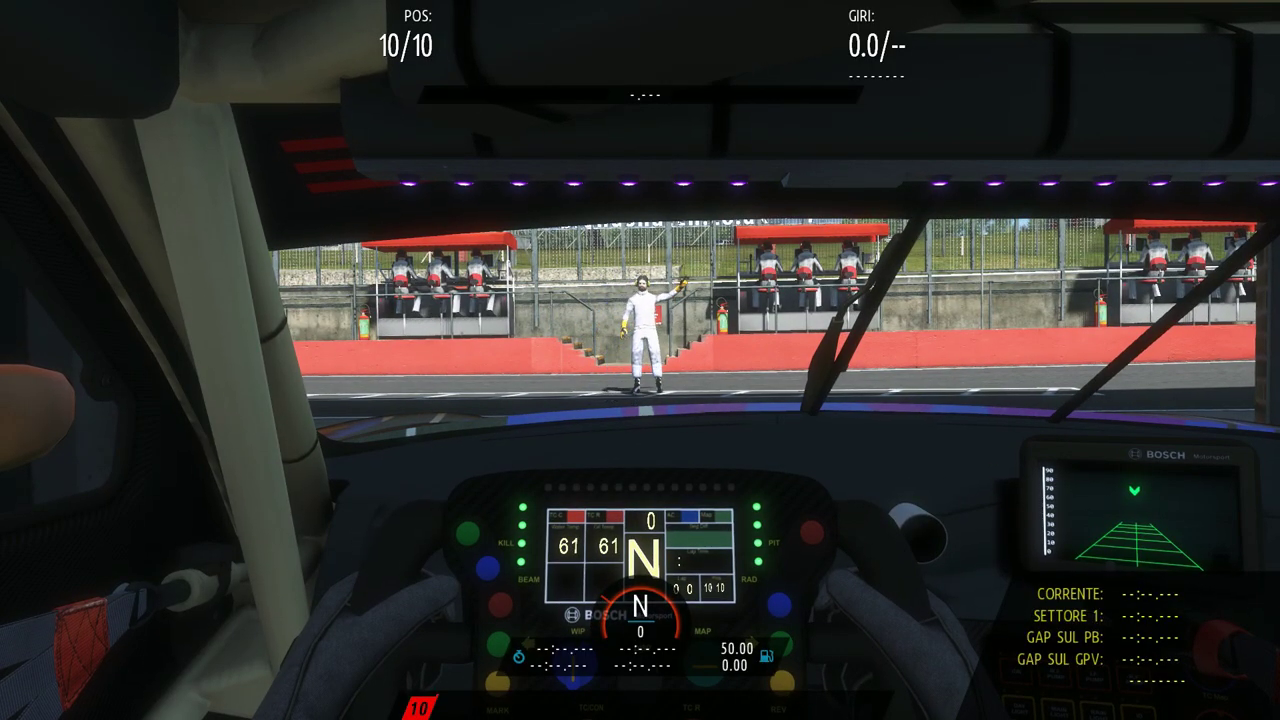
- Drive the car out of the pit lane onto the Brands track and hand control over to the AI
key(e)
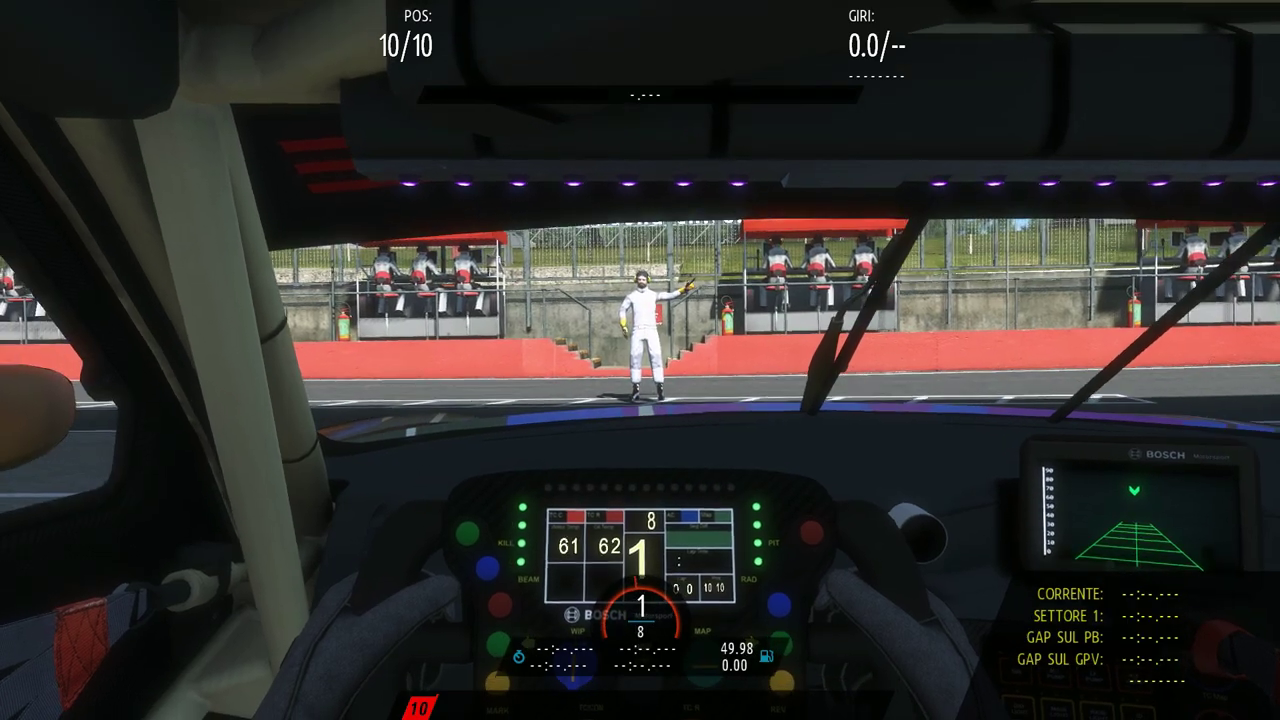
key(d)
key(w)
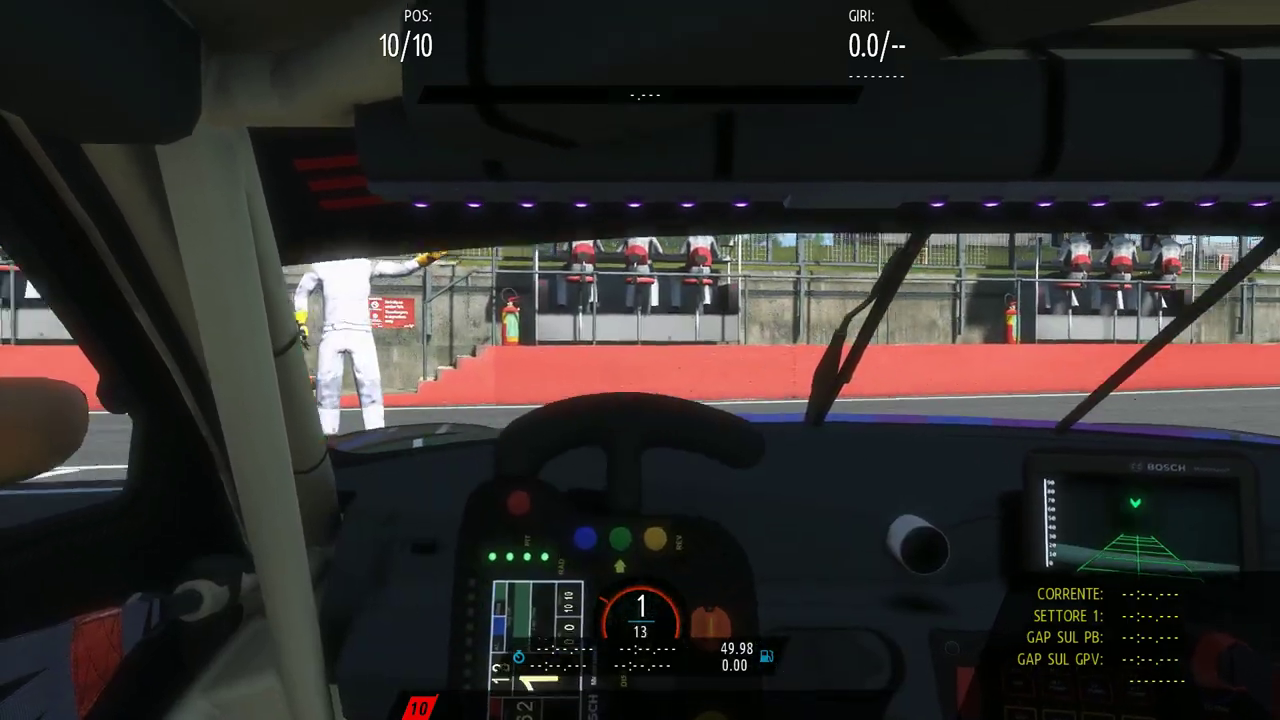
key(w)
key(a)
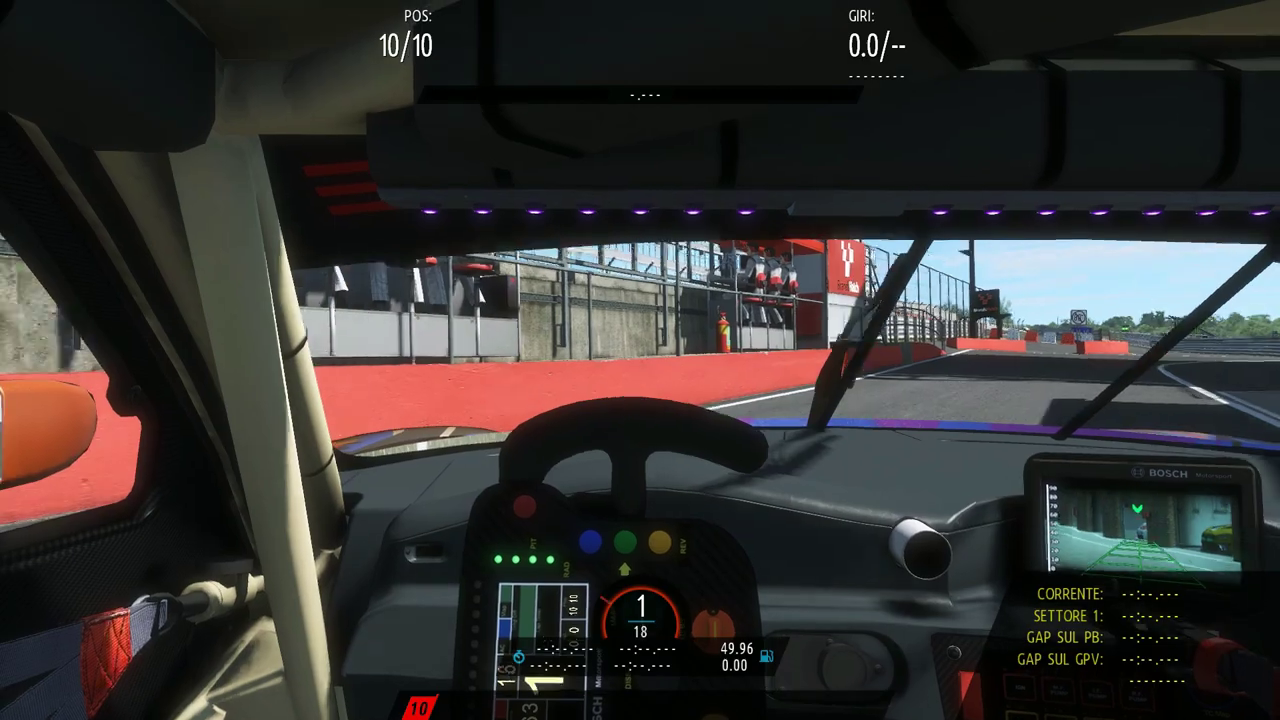
key(w)
key(a)
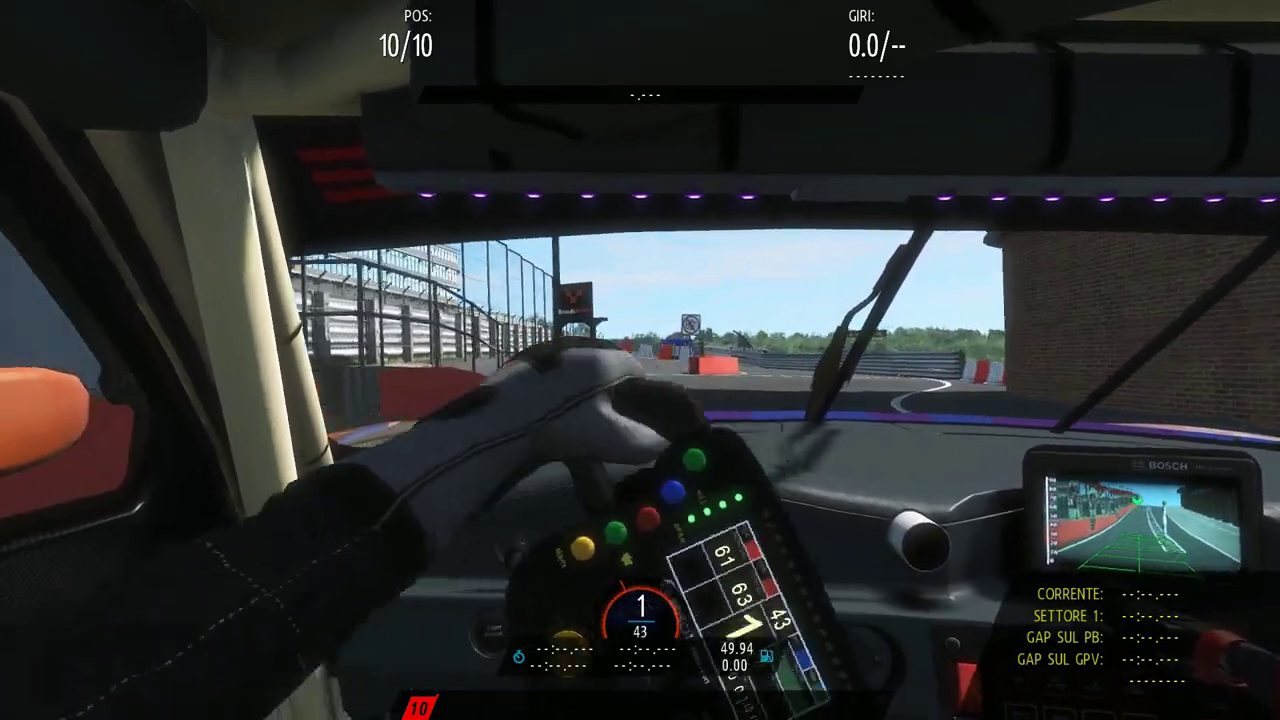
key(w)
key(a)
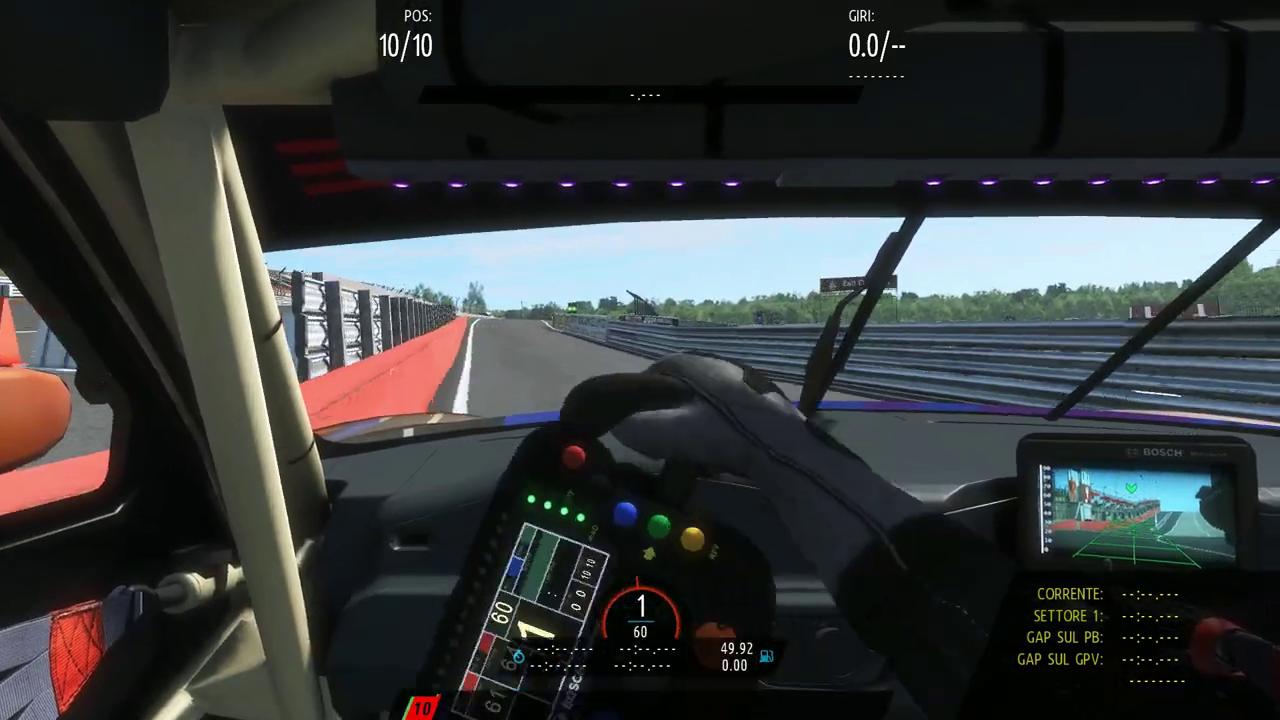
key(a)
key(i)
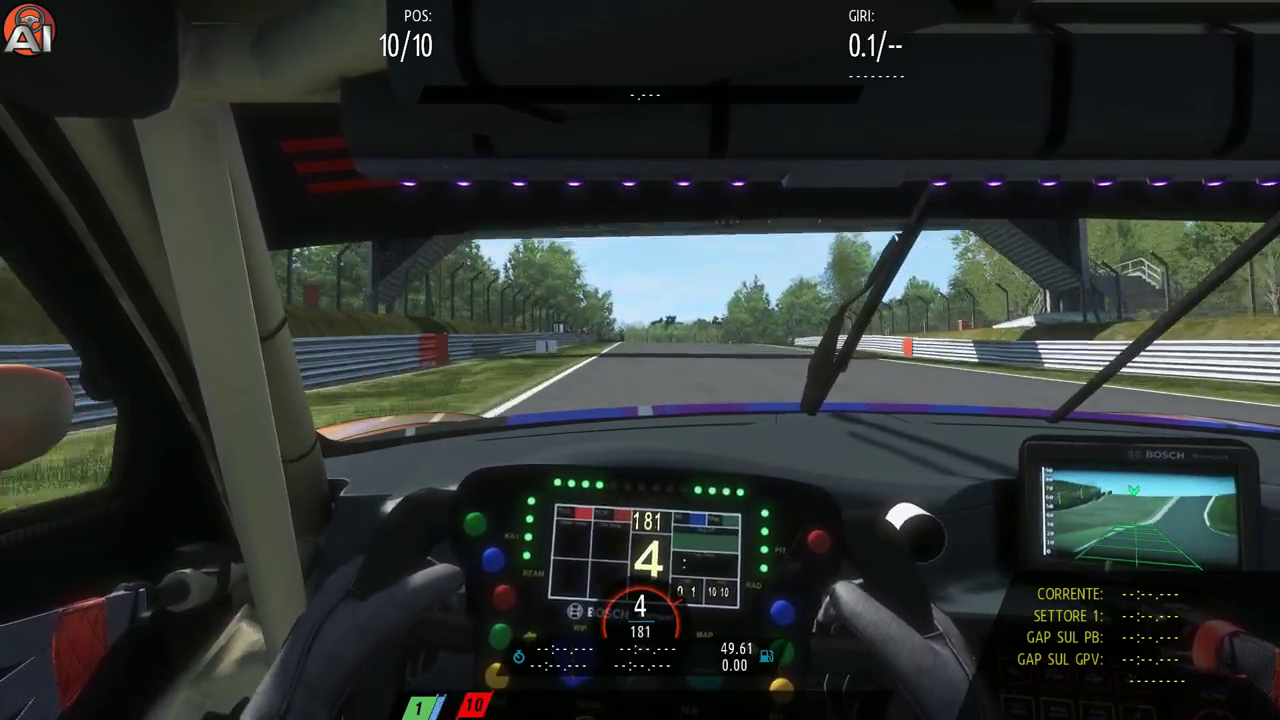
- End the driving session and quit rFactor 2 to the desktop
key(Escape)
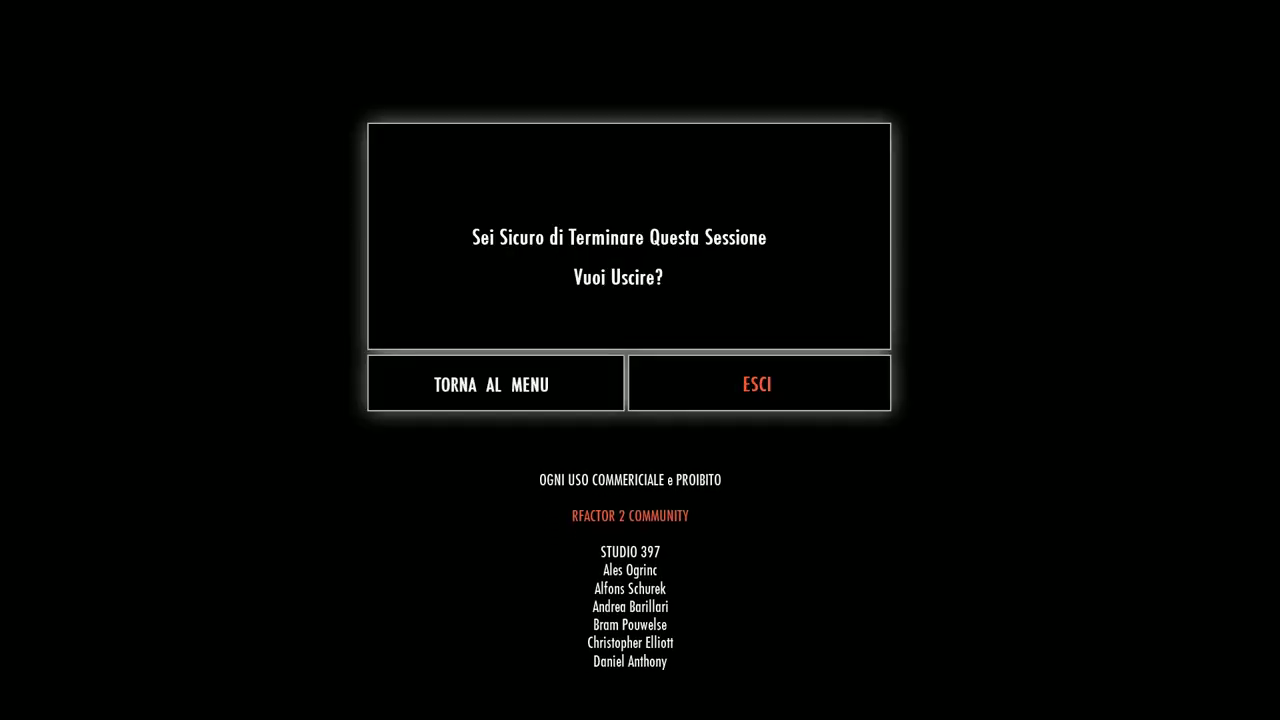
key(Return)
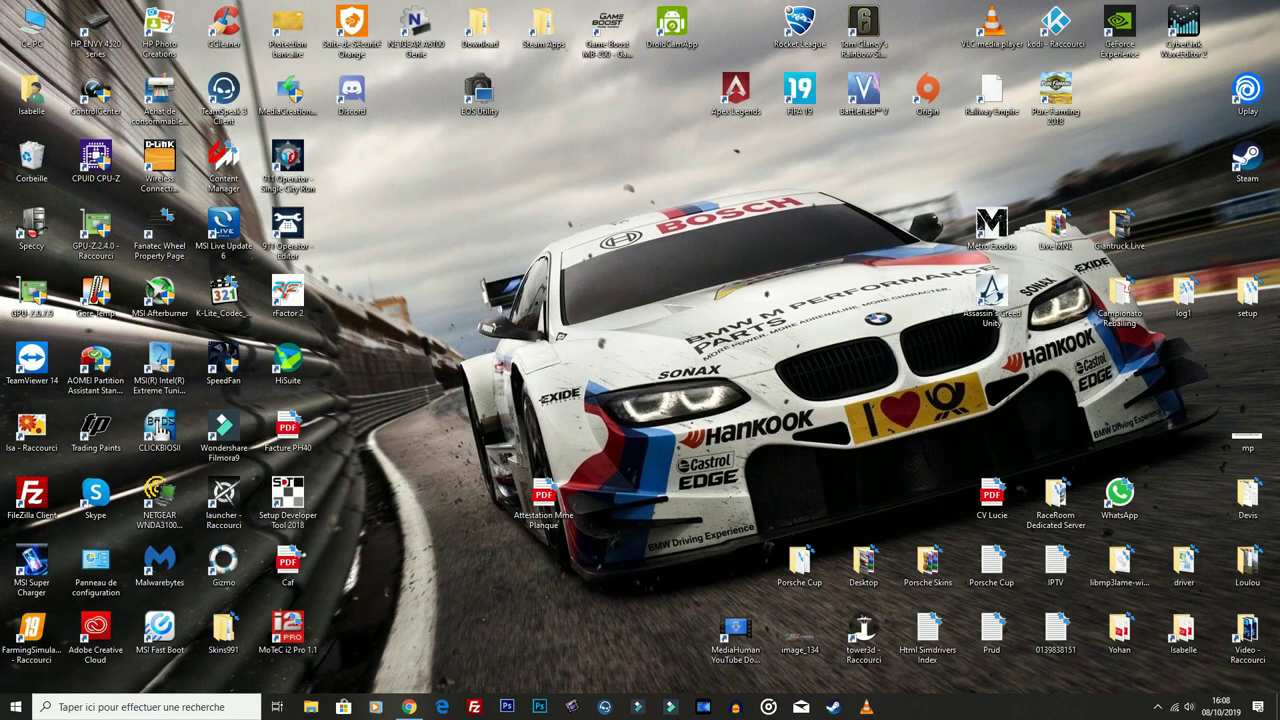
- Open MoTeC i2 Pro and create a new workspace named with the driver's first name, keeping the default location and template copying
double_click(293, 618)
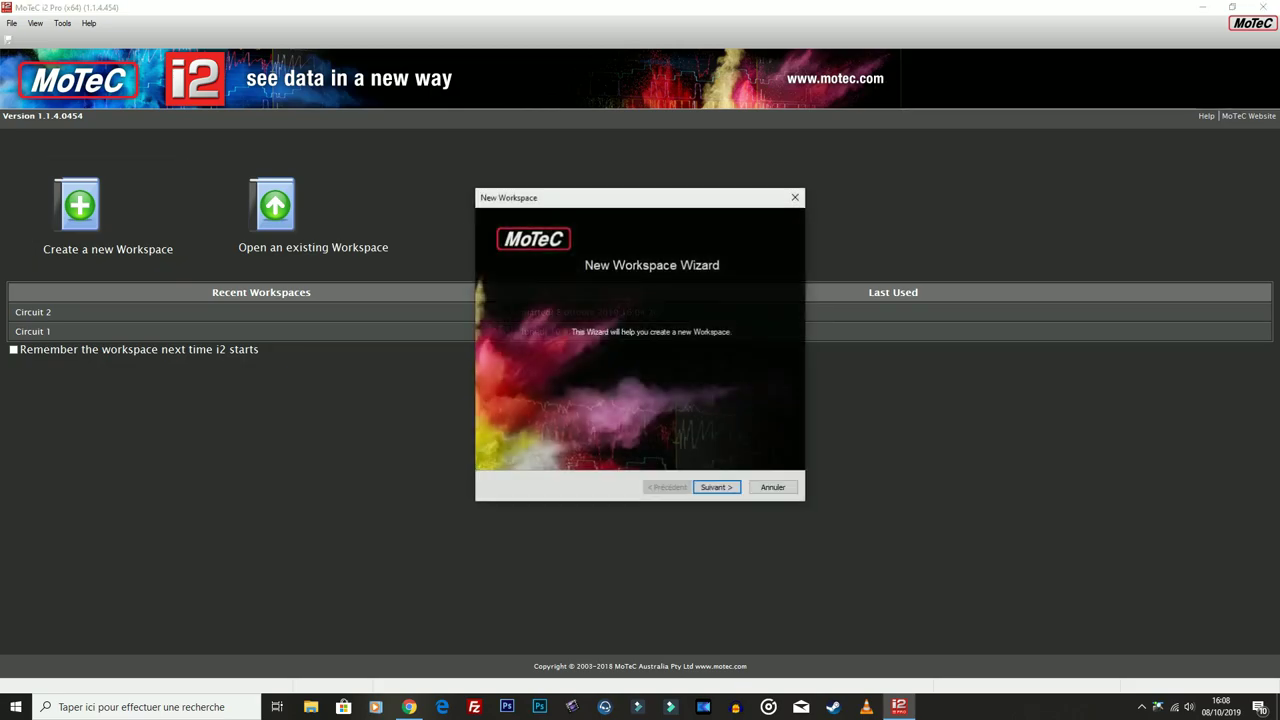
click(80, 210)
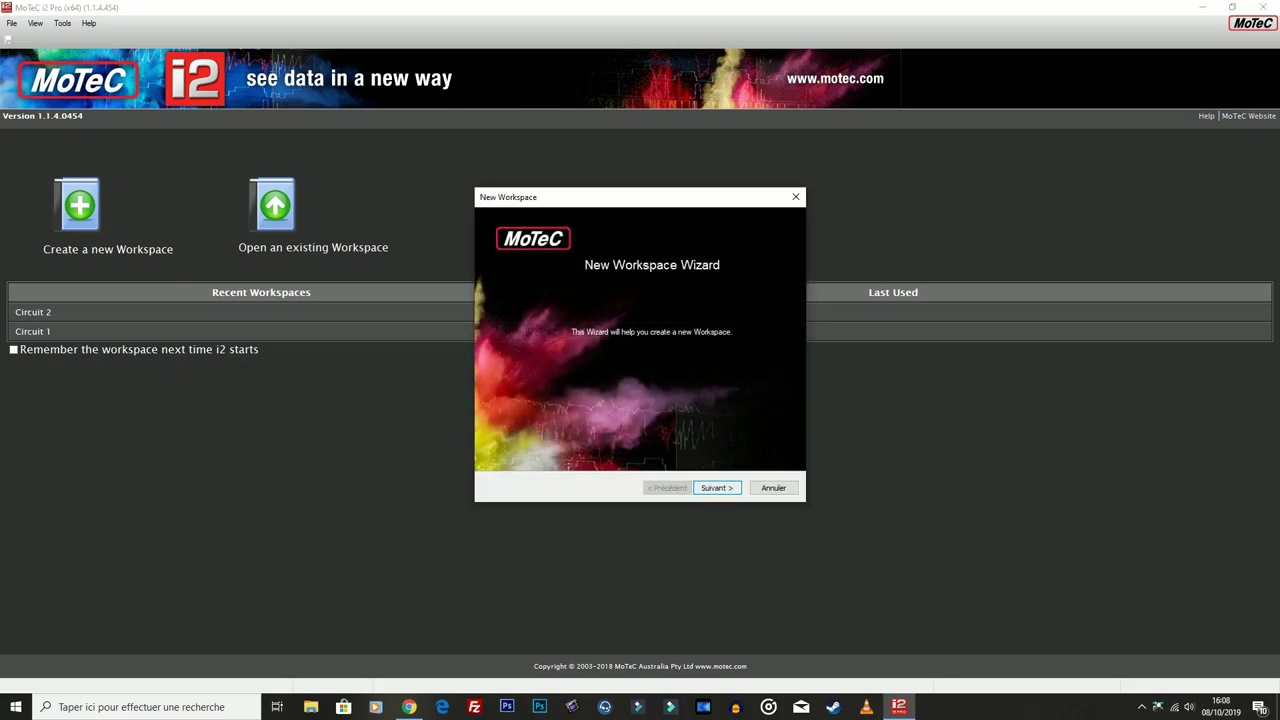
key(Return)
key(Return)
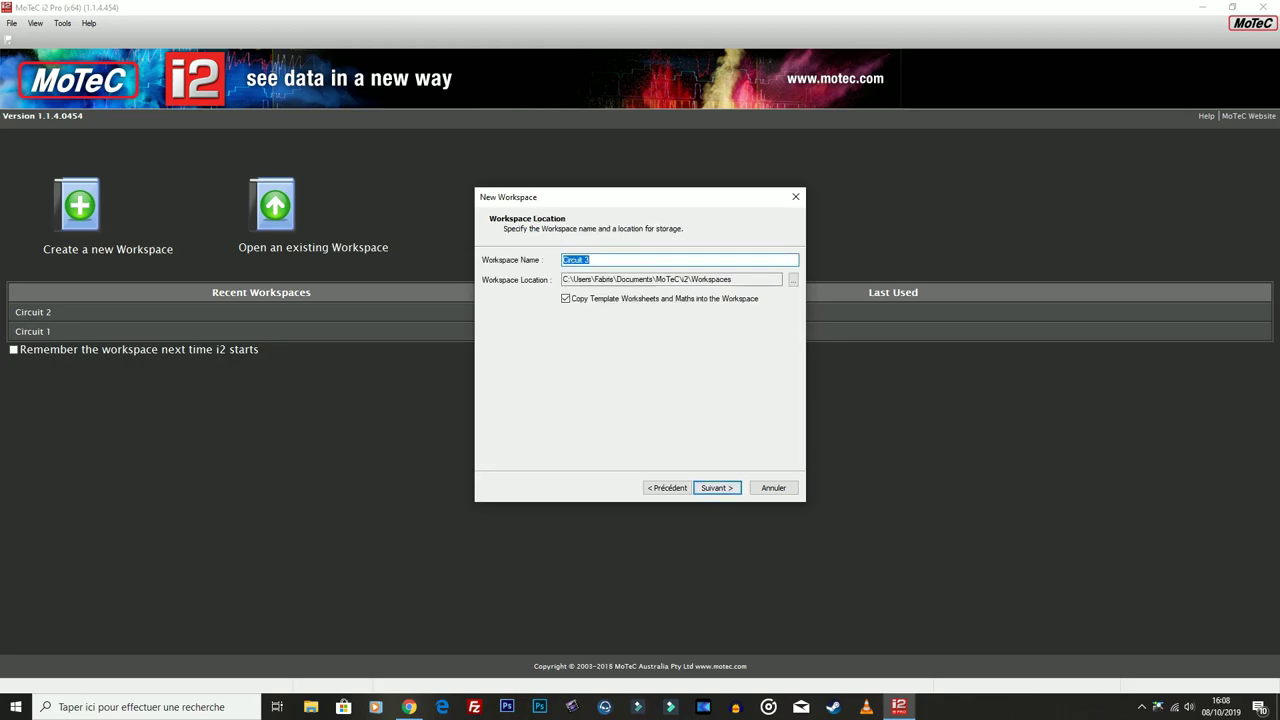
text(Fabrizio)
key(Return)
key(Return)
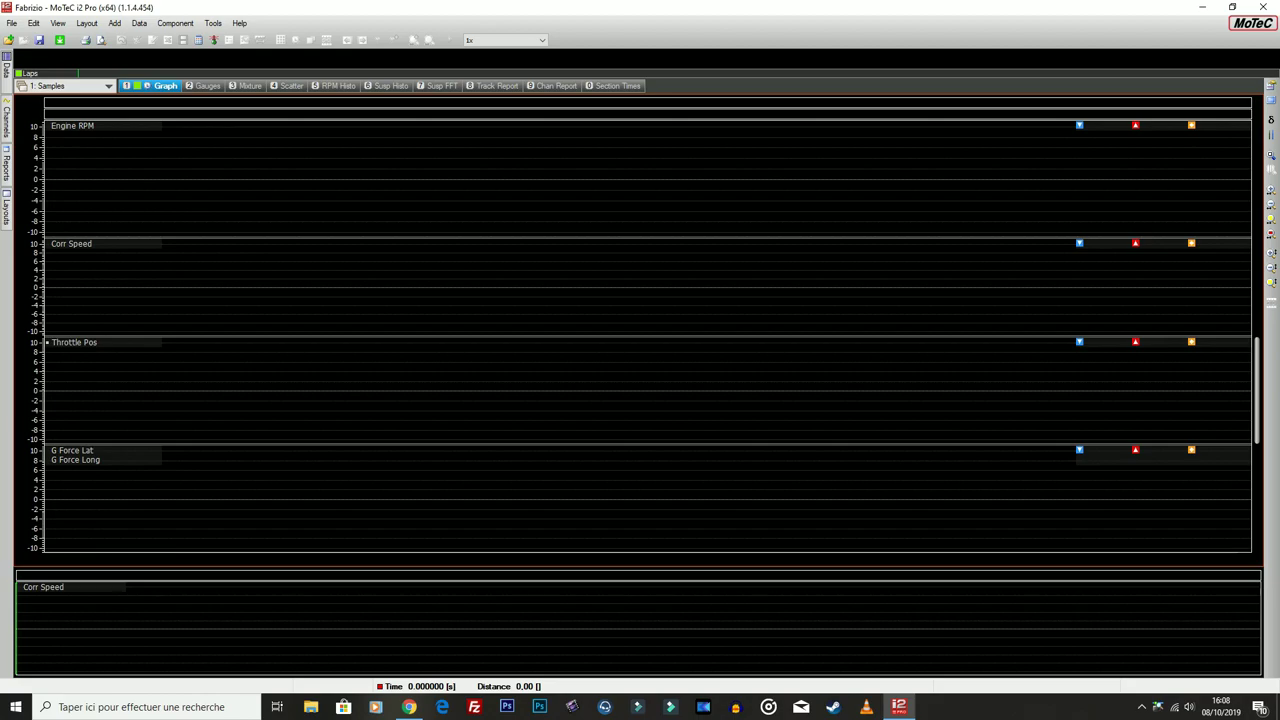
- Start opening a log file and browse to the Programmes (x86) folder on drive E
key(ctrl+o)
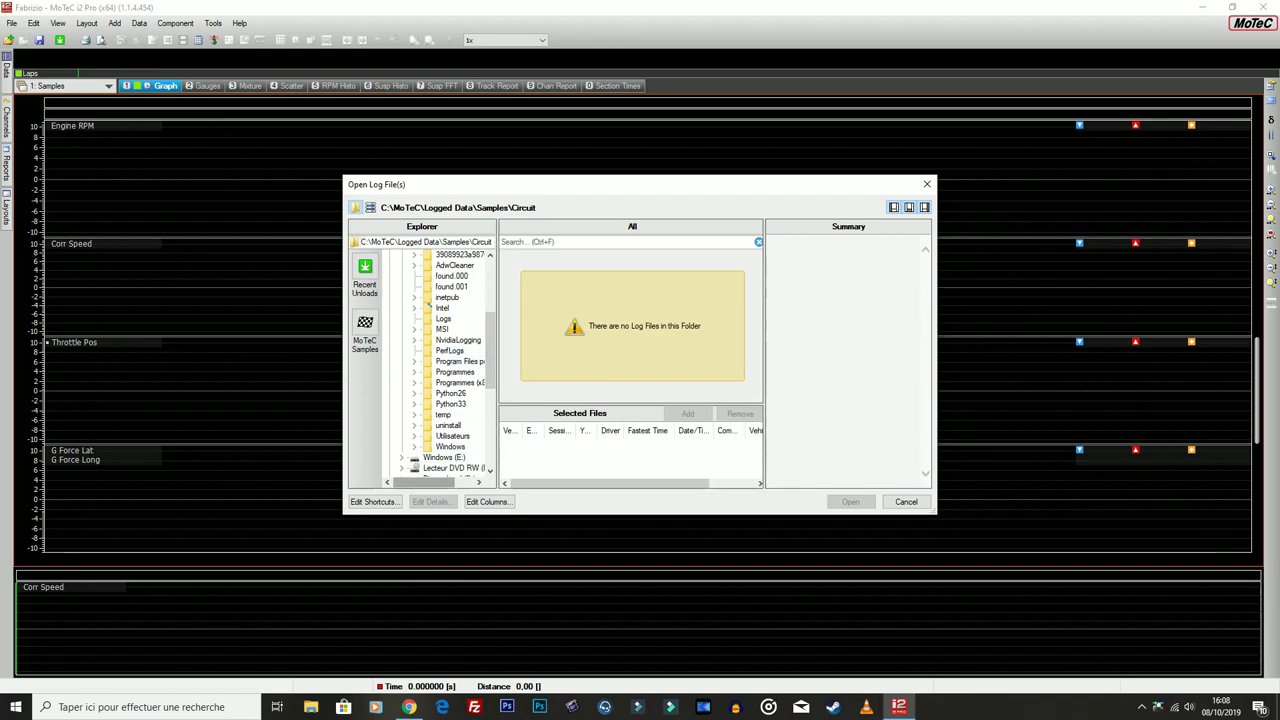
scroll(430, 306, up, 5)
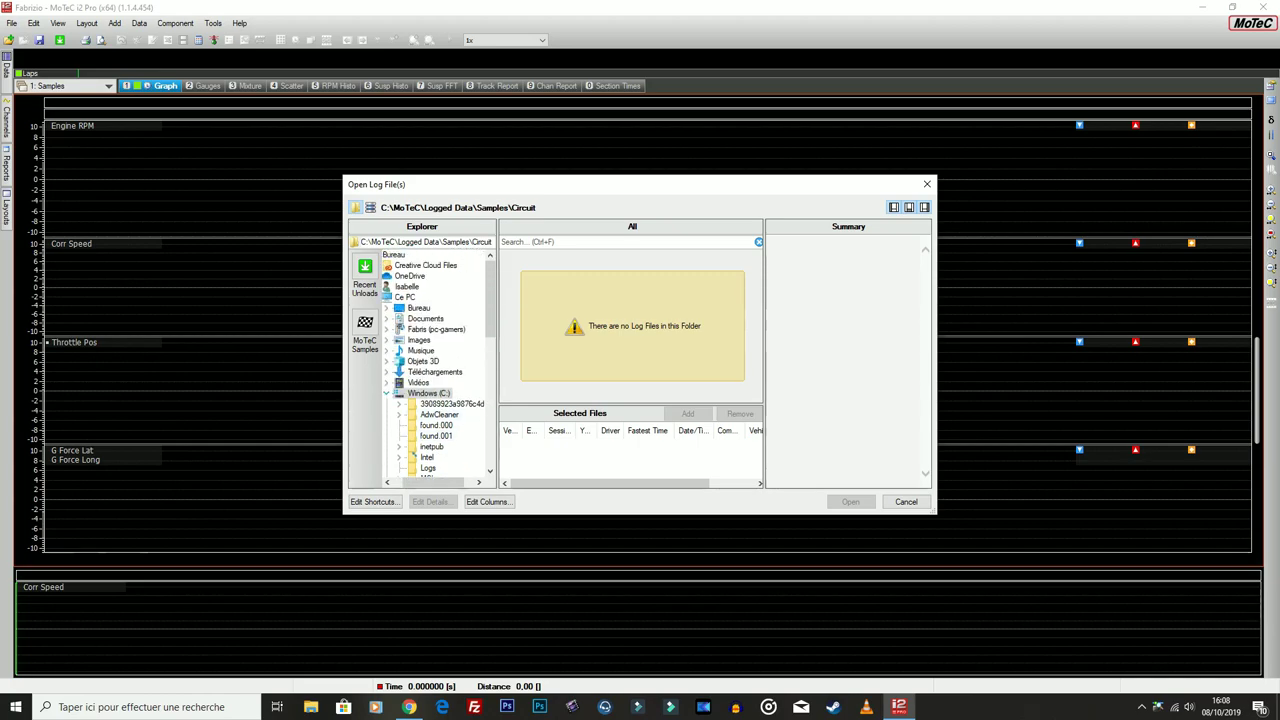
click(386, 393)
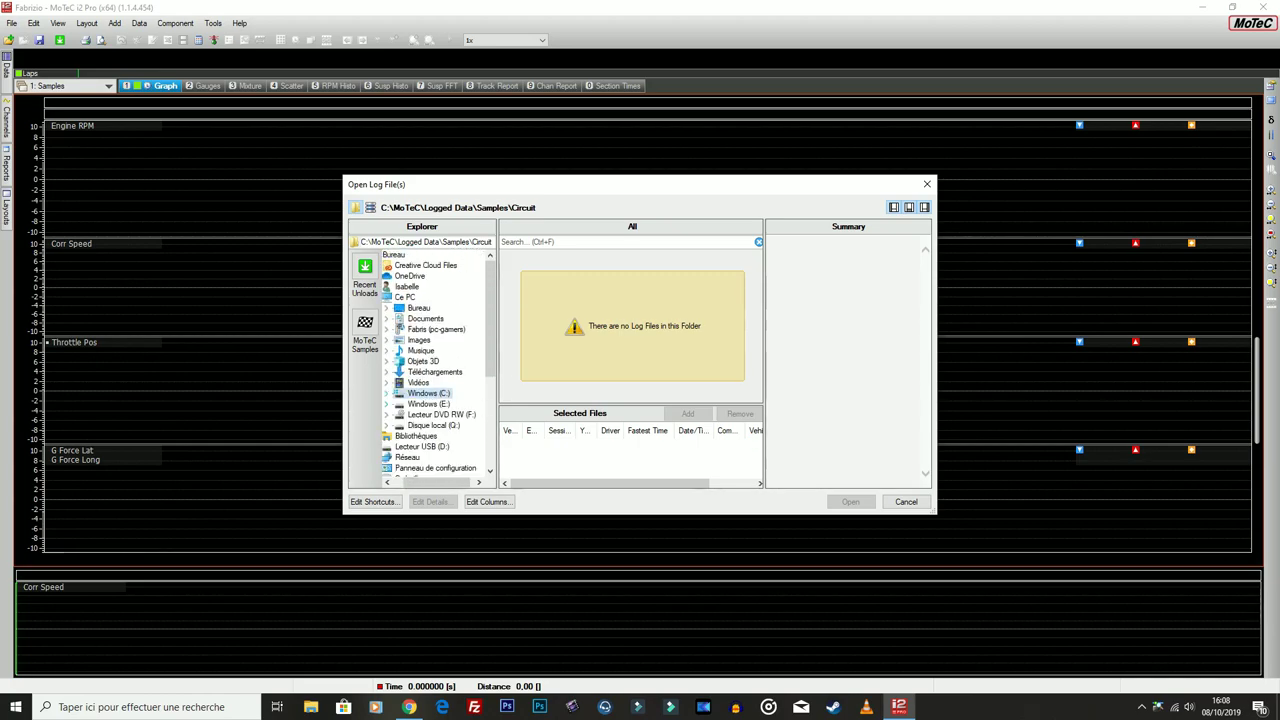
click(386, 393)
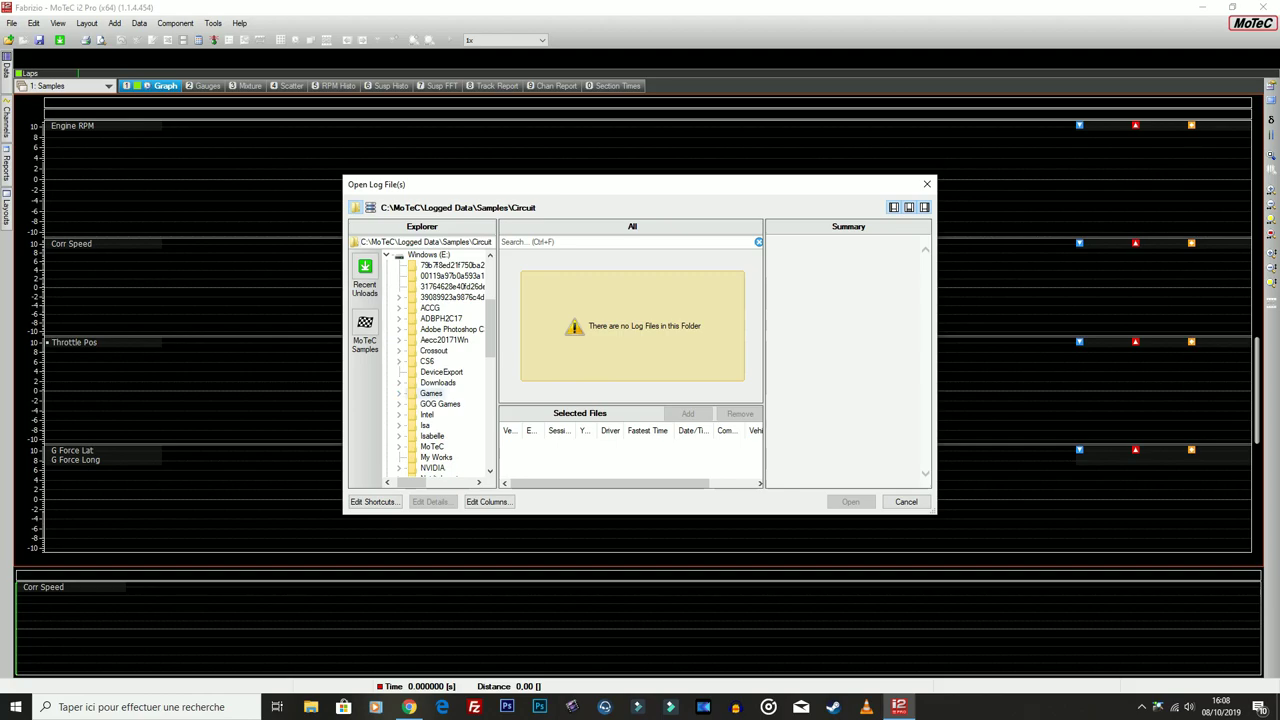
scroll(430, 393, down, 5)
scroll(430, 405, down, 1)
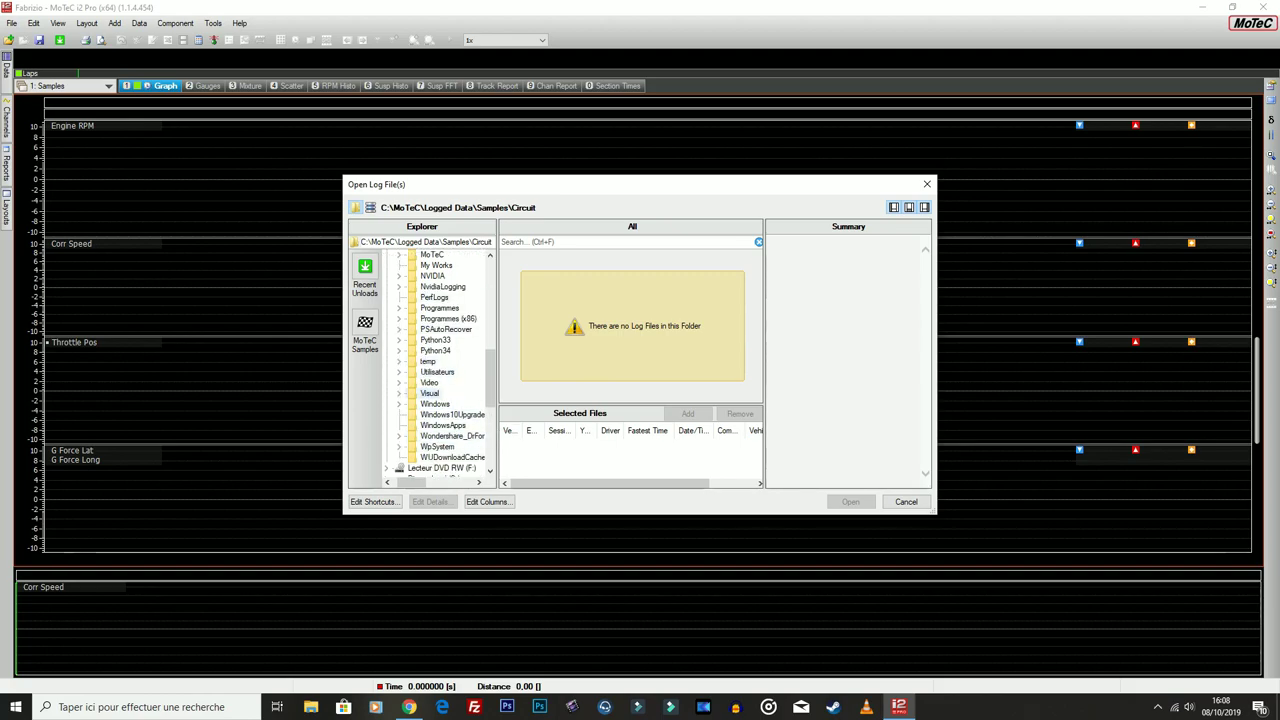
scroll(440, 355, up, 1)
double_click(448, 350)
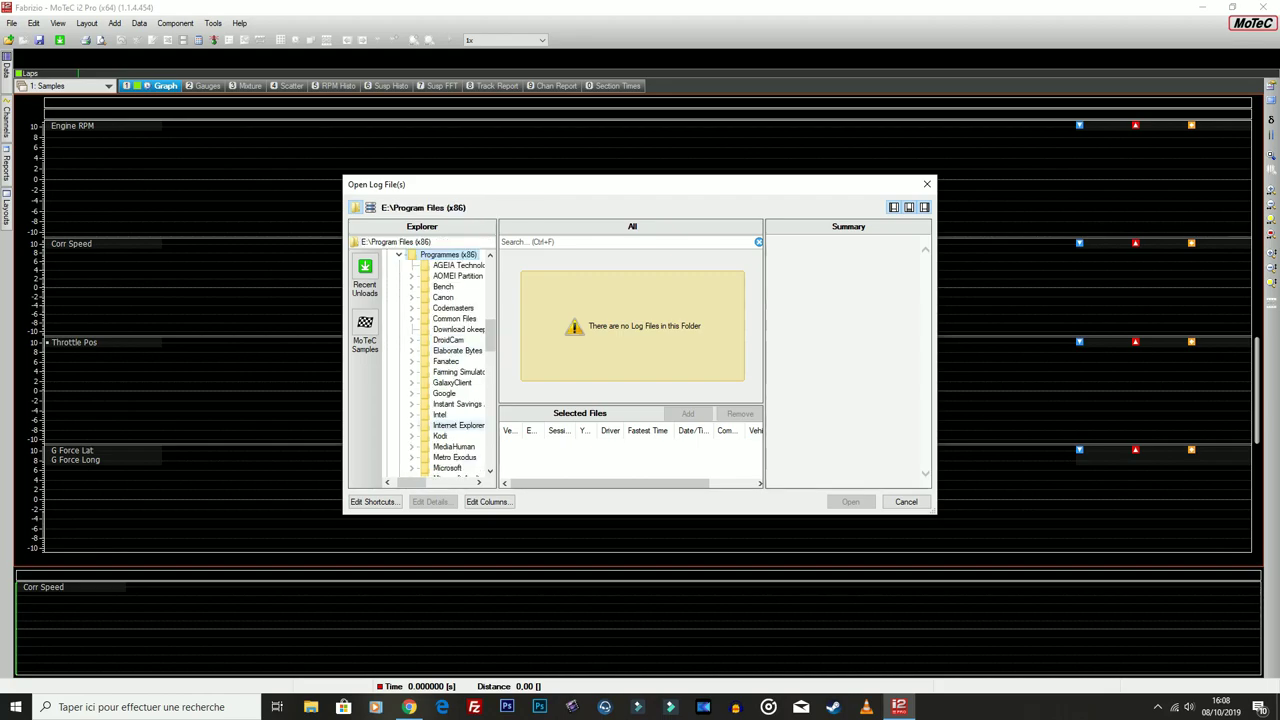
- Browse through Steam, steamapps and common to the LOG folder of rFactor 2
scroll(455, 425, down, 5)
scroll(450, 460, down, 2)
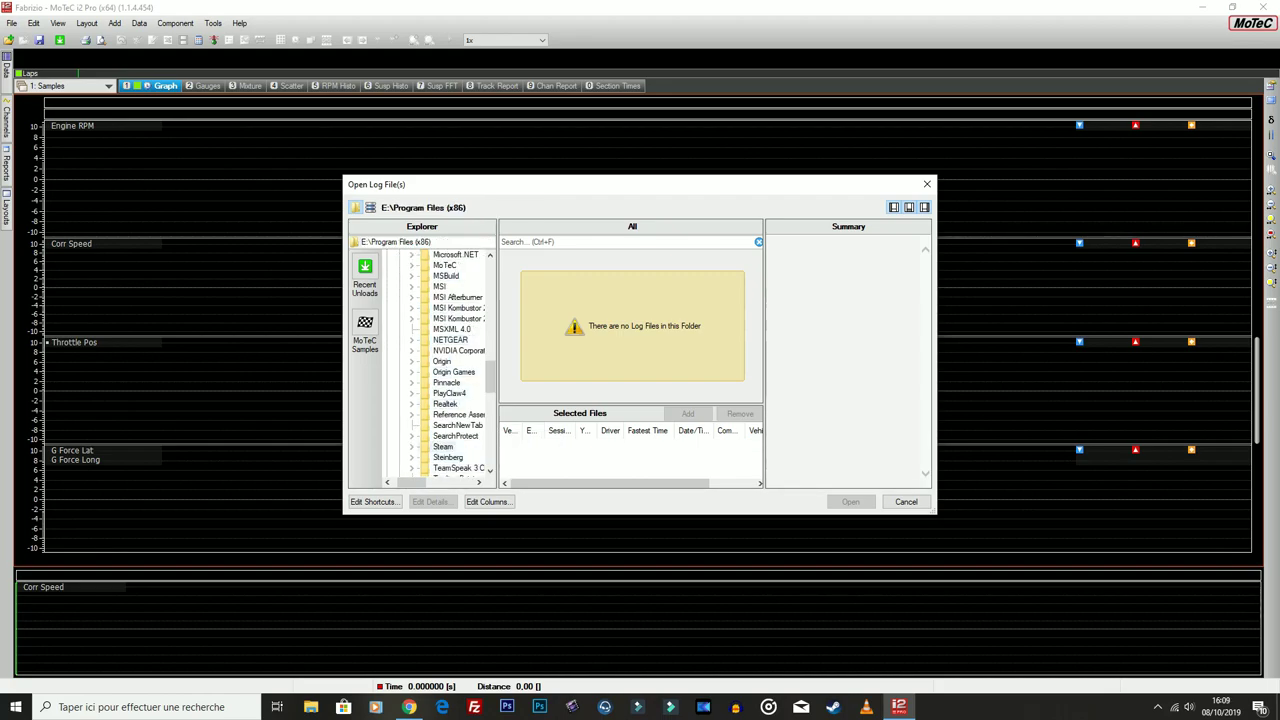
double_click(445, 446)
scroll(458, 393, down, 2)
scroll(450, 425, down, 4)
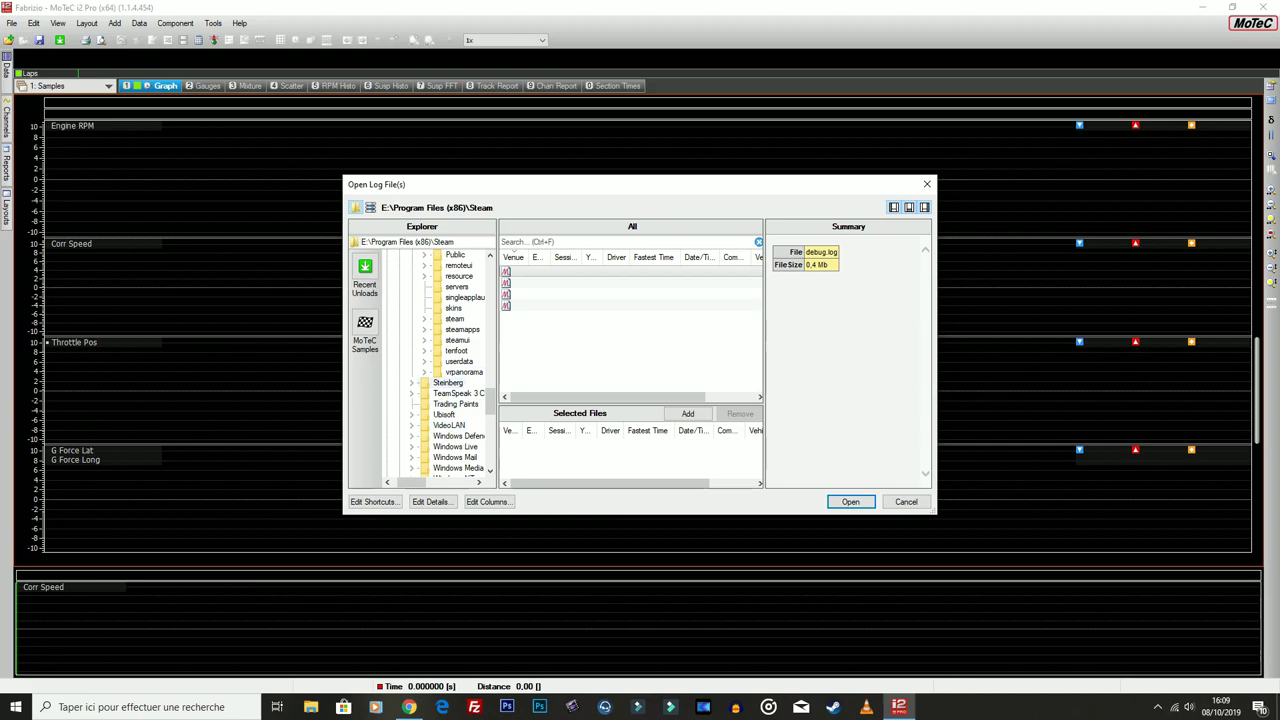
double_click(462, 329)
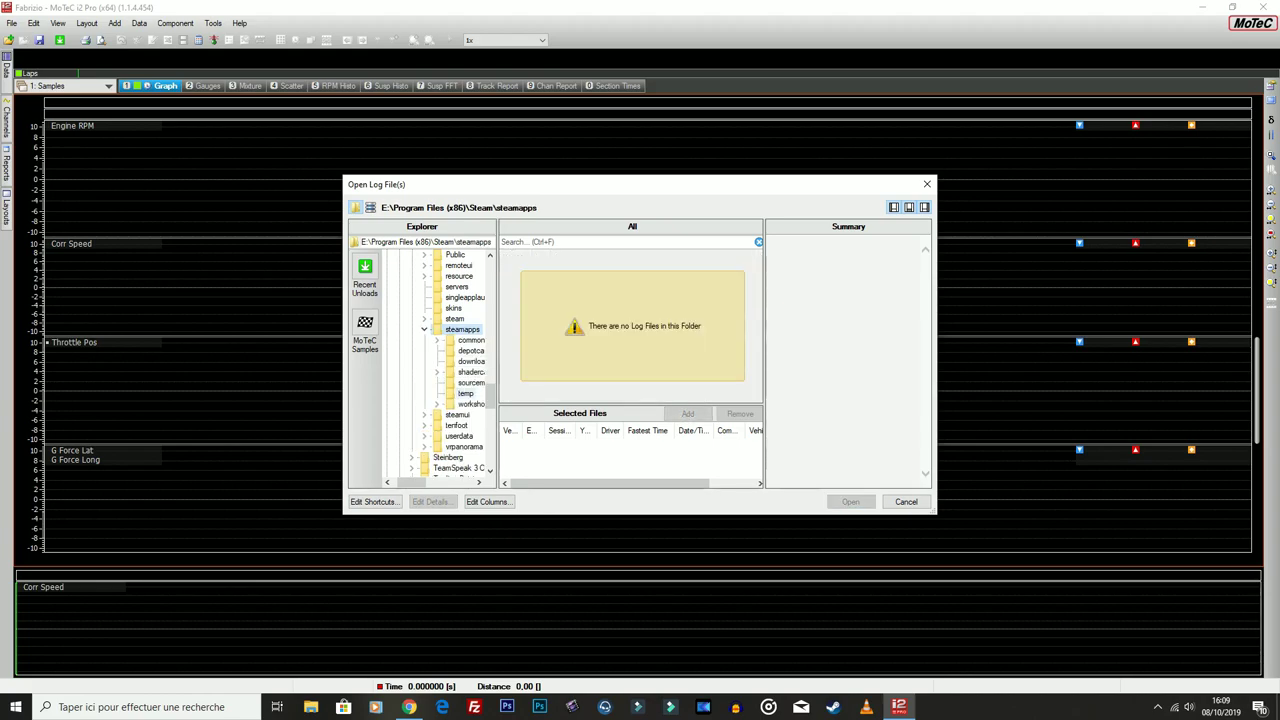
double_click(470, 340)
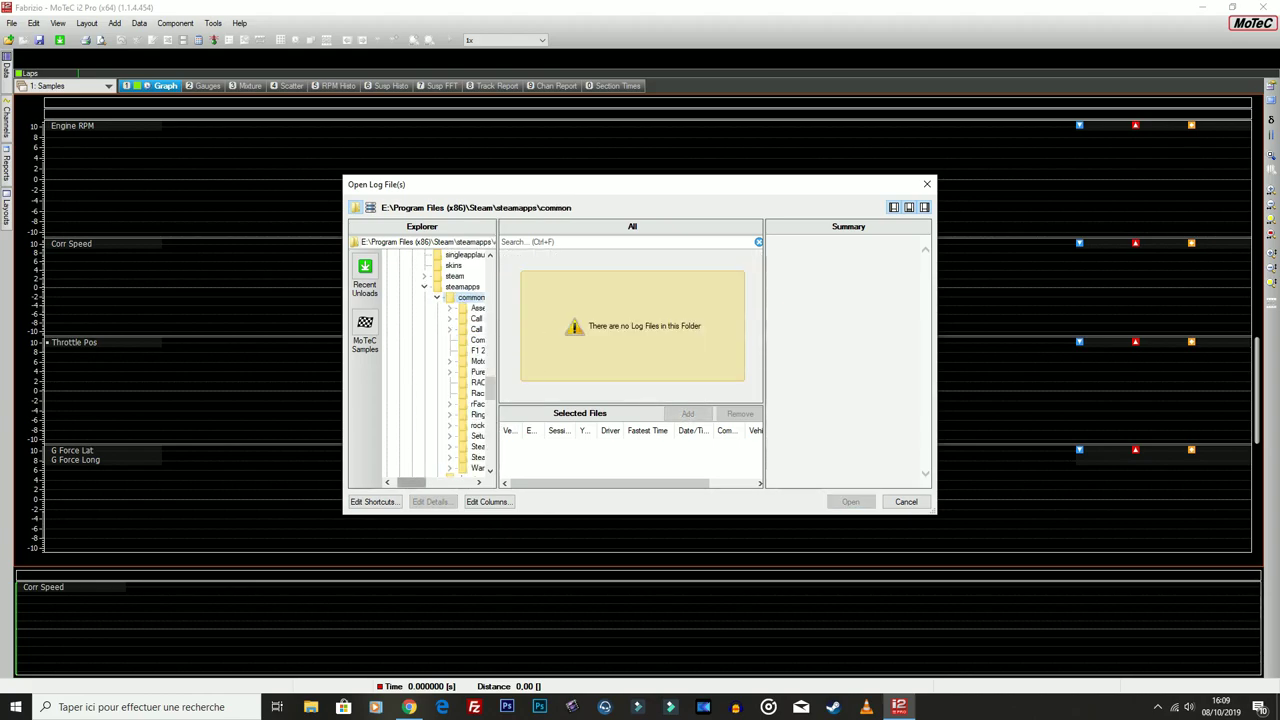
drag(405, 482, 431, 482)
double_click(413, 403)
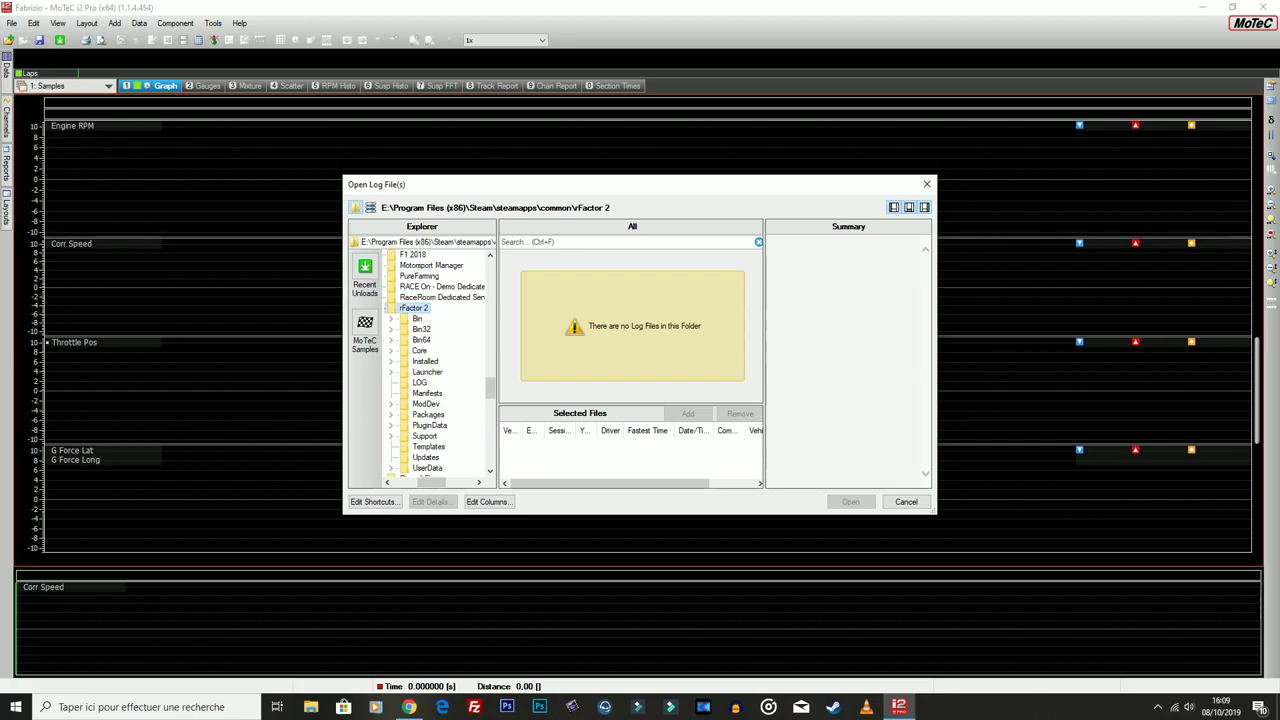
click(419, 382)
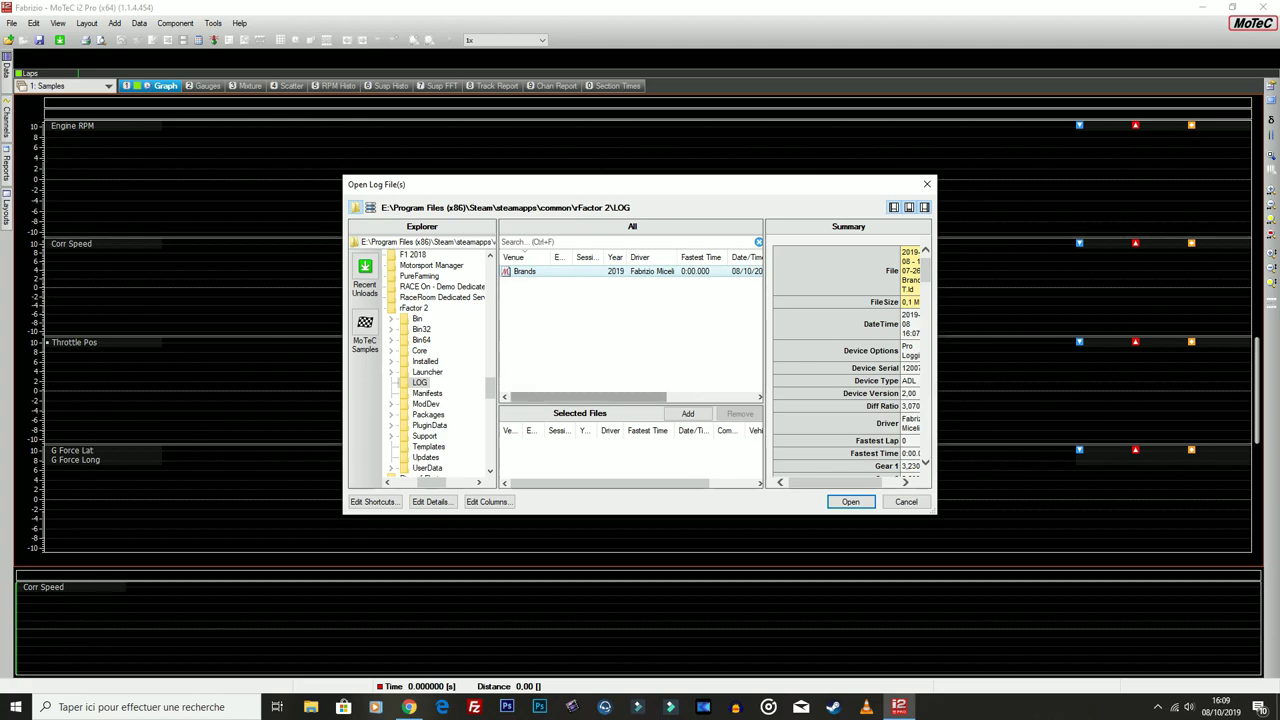
- Widen the log file dialog and its summary area to review the file details, and open the Brands log
drag(588, 397, 598, 397)
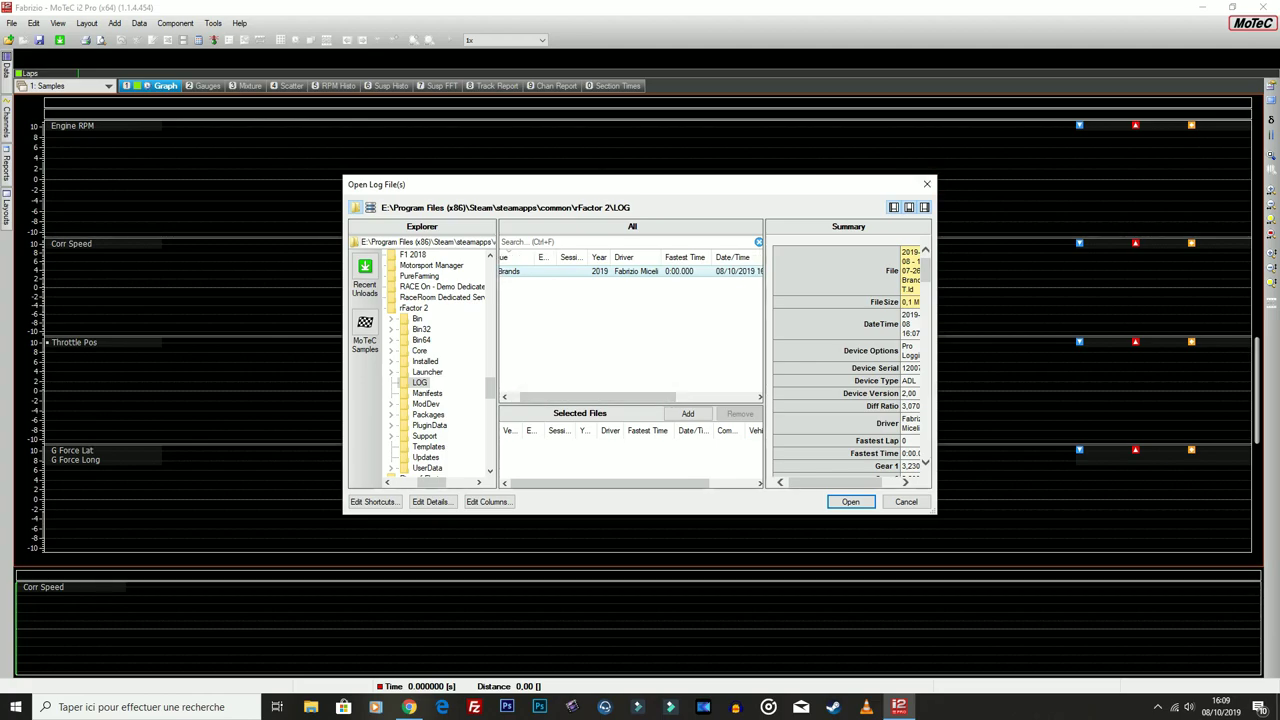
drag(942, 271, 1146, 271)
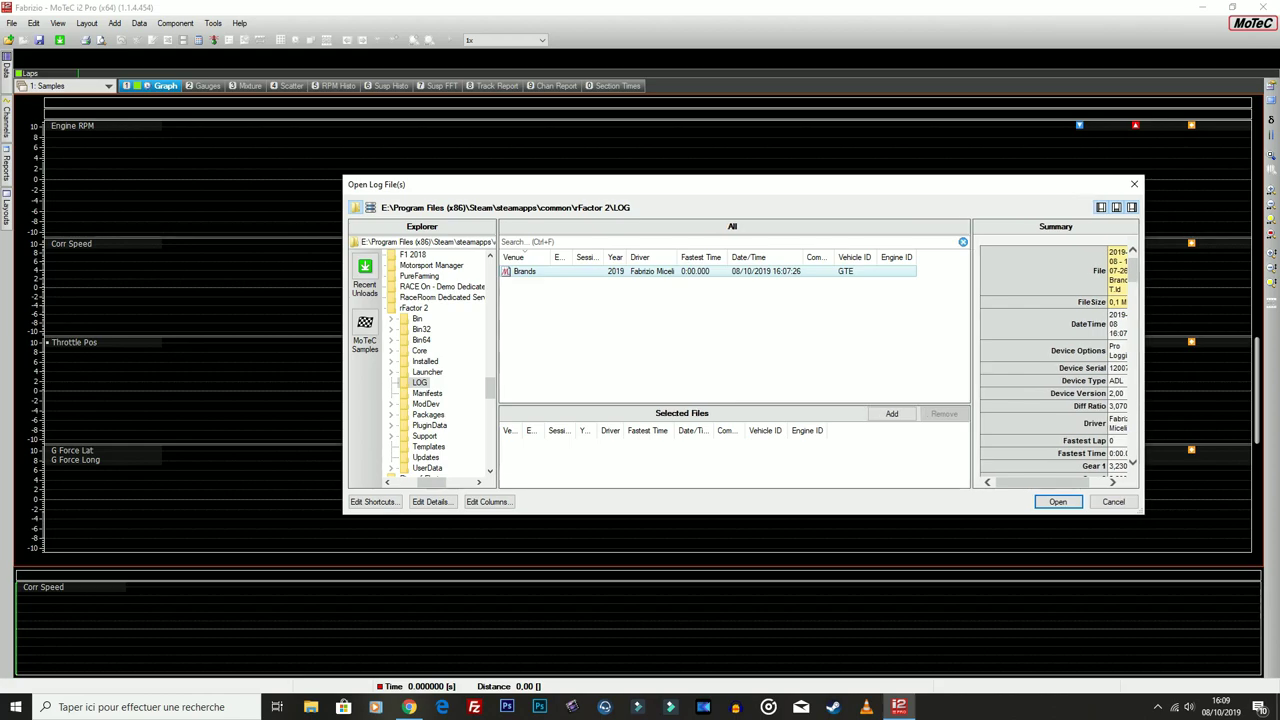
drag(971, 340, 870, 350)
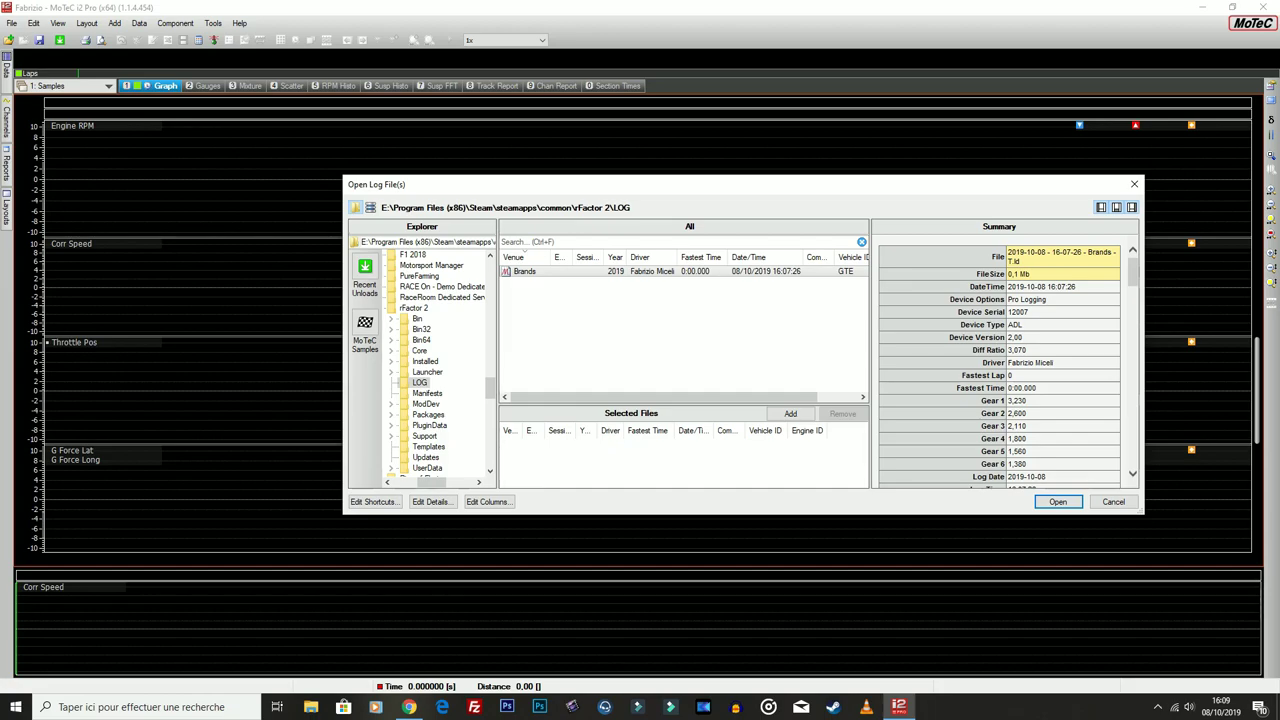
drag(663, 397, 702, 397)
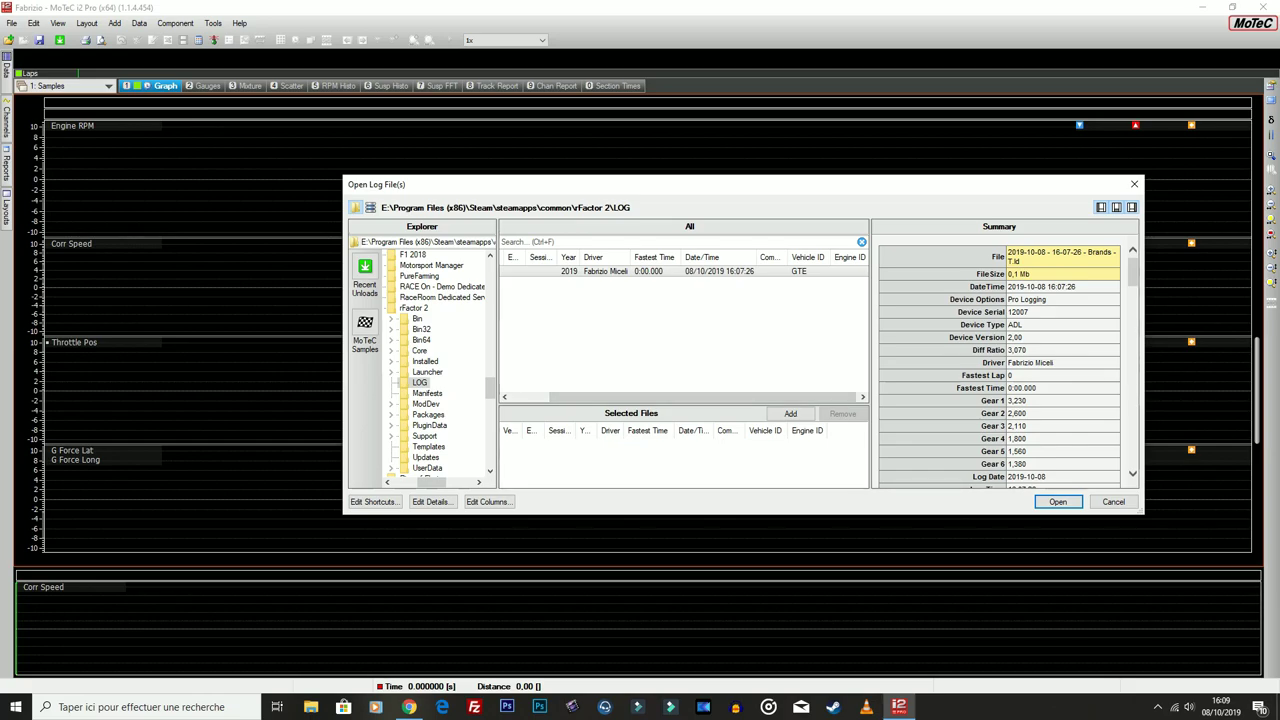
key(Return)
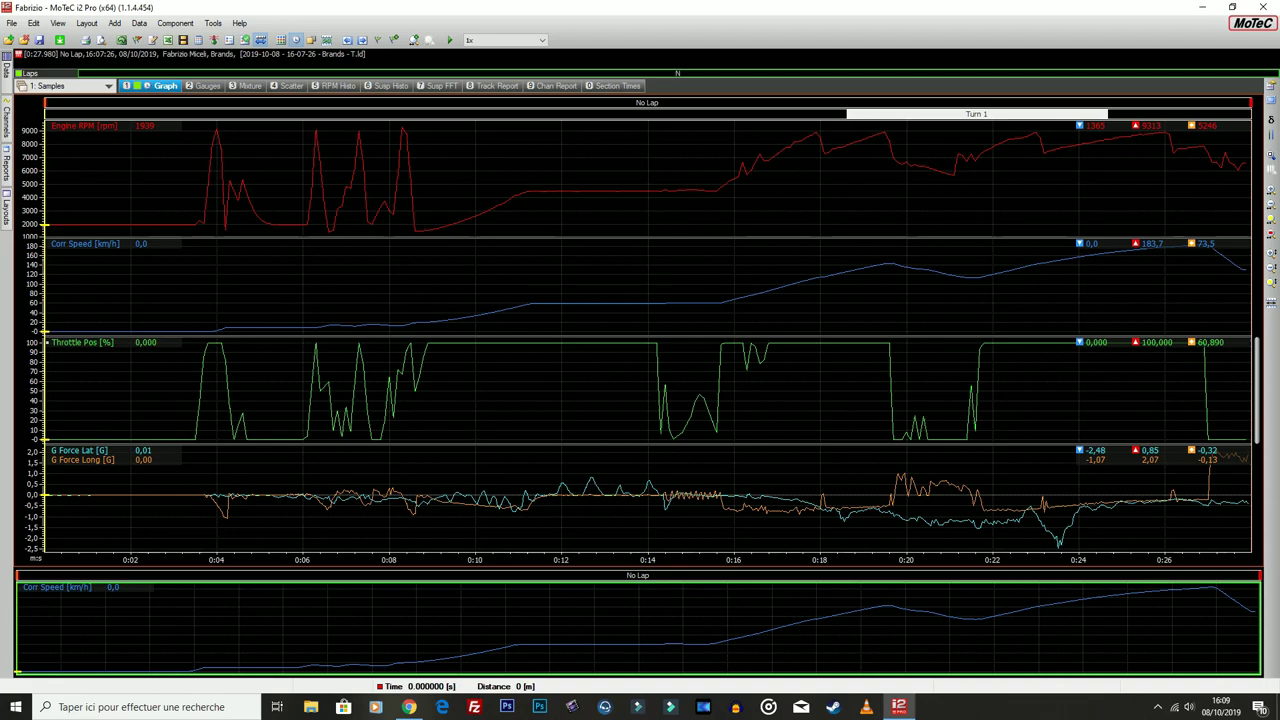
- Examine the Mixture, Scatter, RPM Histo and Susp Histo worksheets of the log and return to Gauges
key(2)
key(3)
key(4)
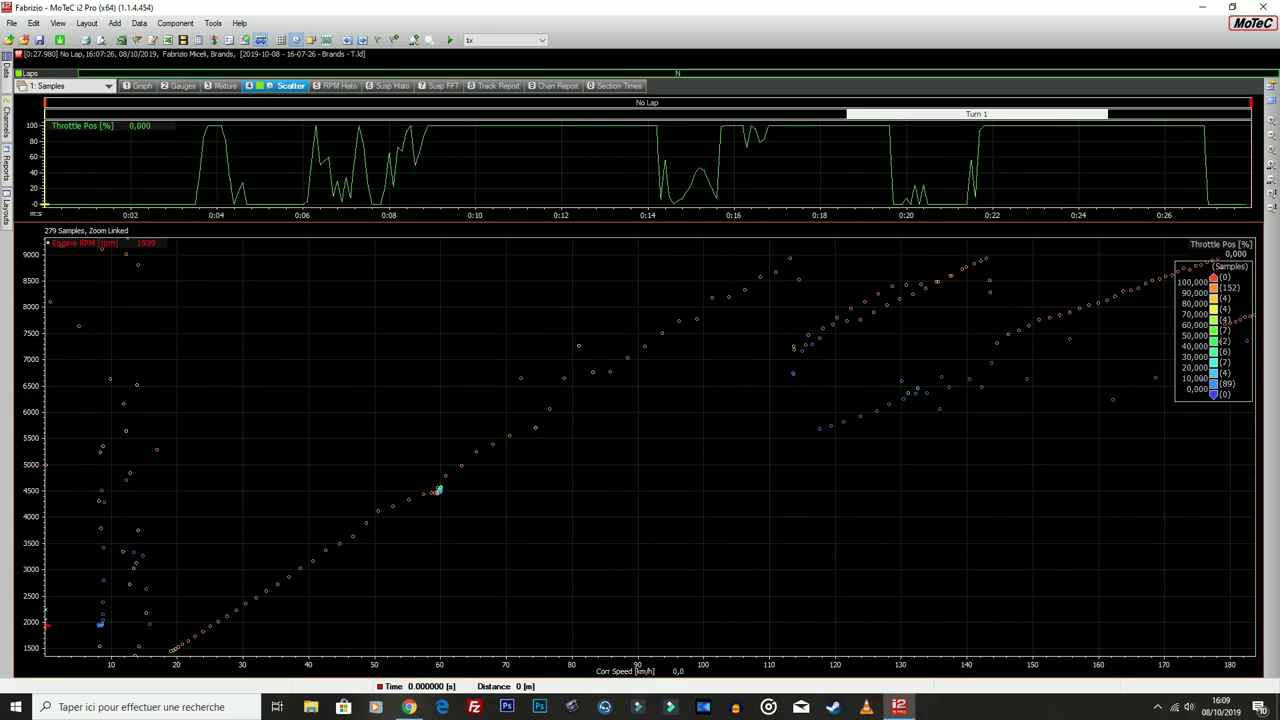
key(5)
key(6)
key(2)
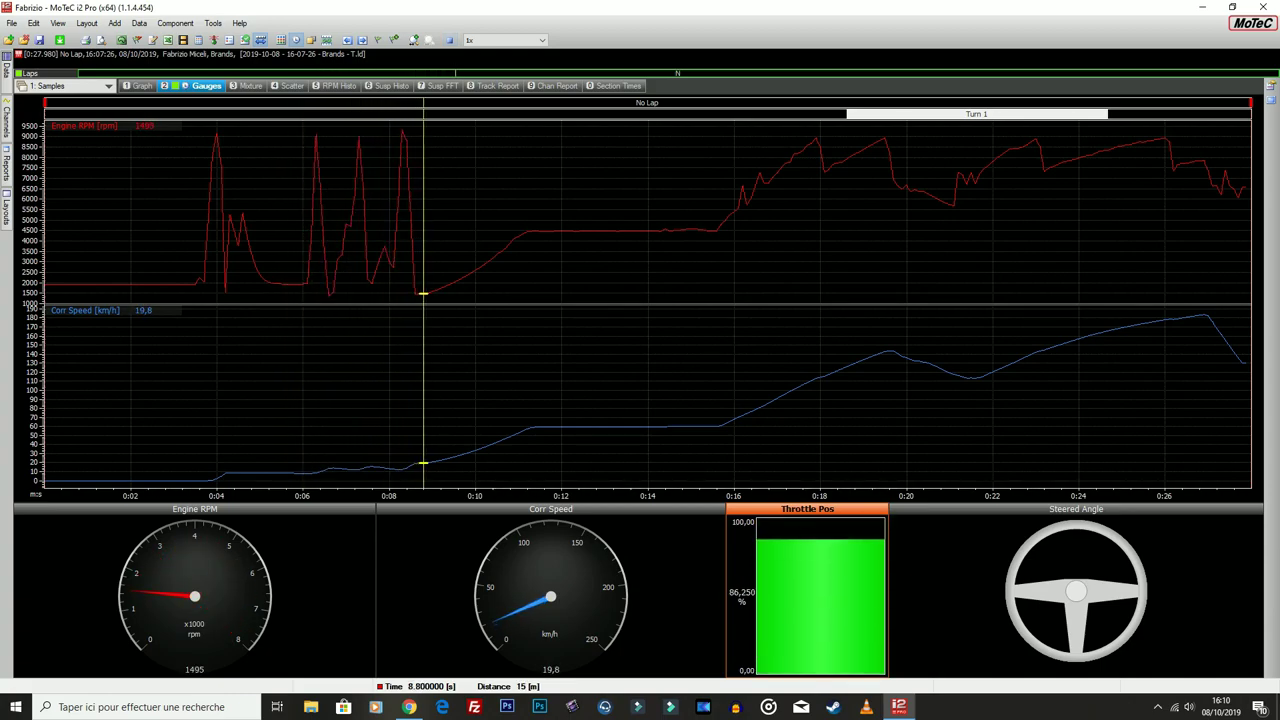
- Review the Track Report, Section Times, Chan Report and Susp FFT worksheets during playback of the log
key(8)
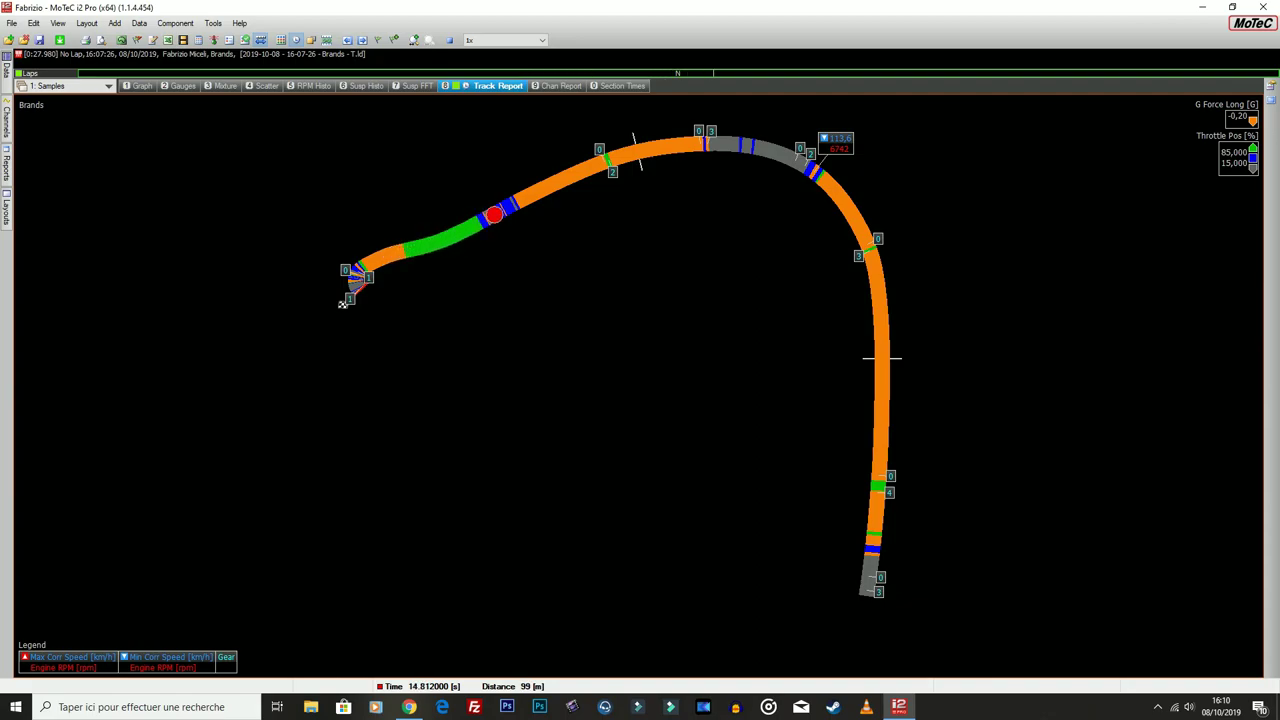
key(0)
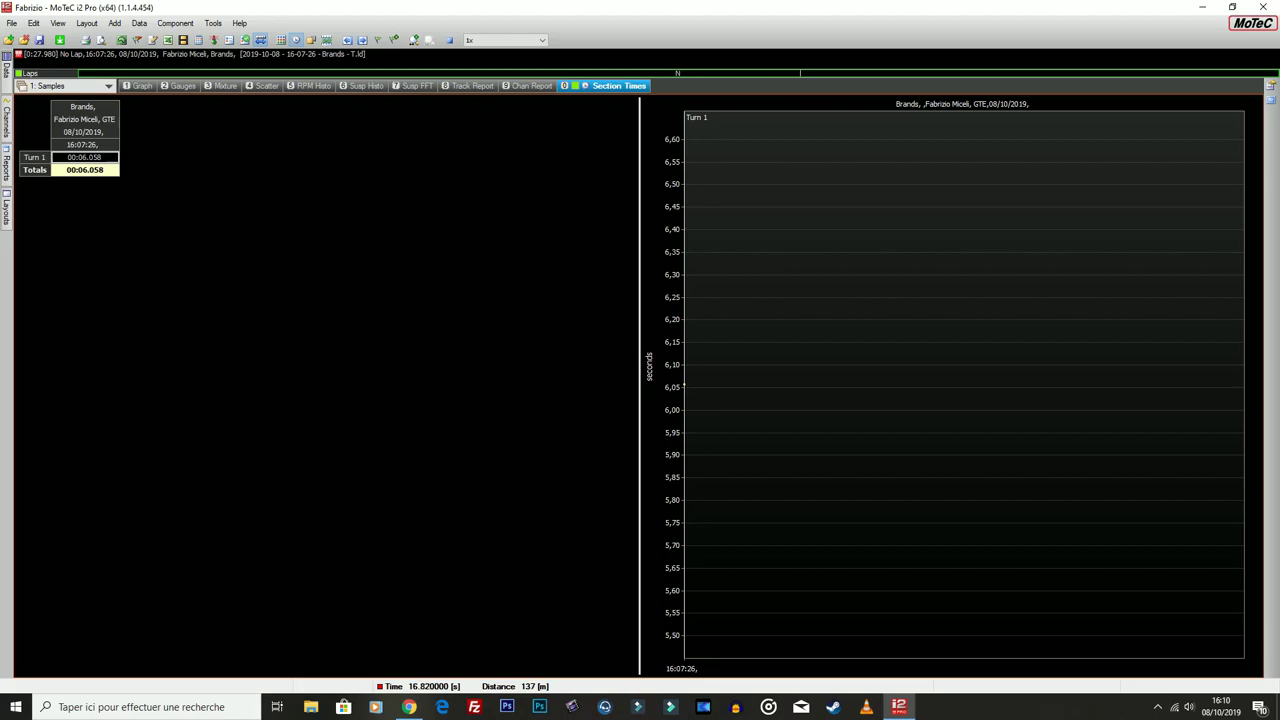
key(9)
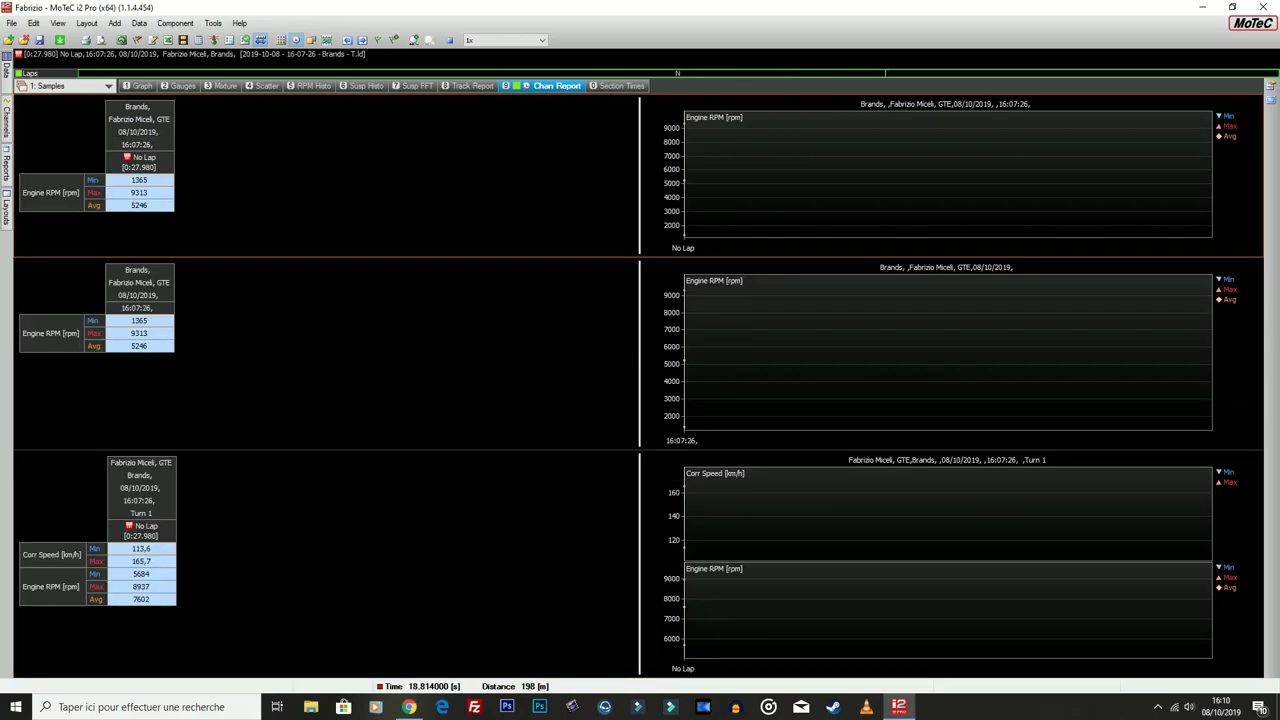
key(7)
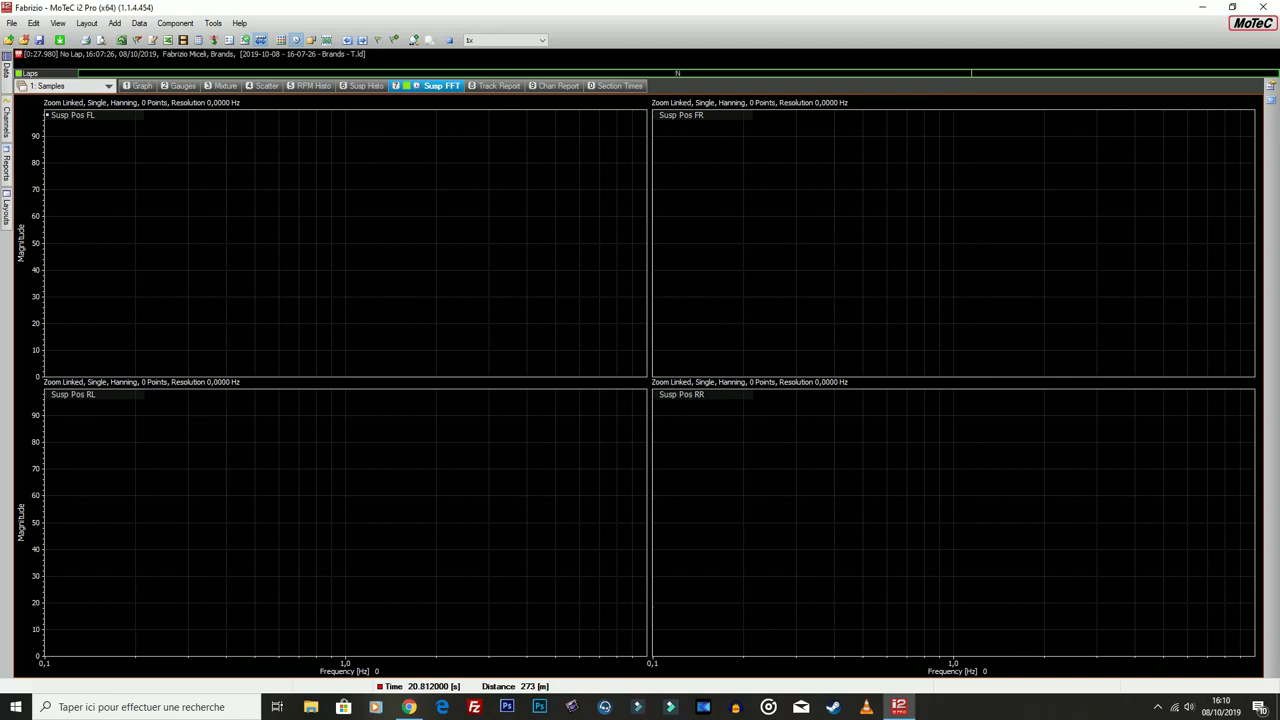
- Go back through the Susp Histo, RPM Histo, Scatter, Mixture and Gauges worksheets to the Graph worksheet
key(6)
key(5)
key(4)
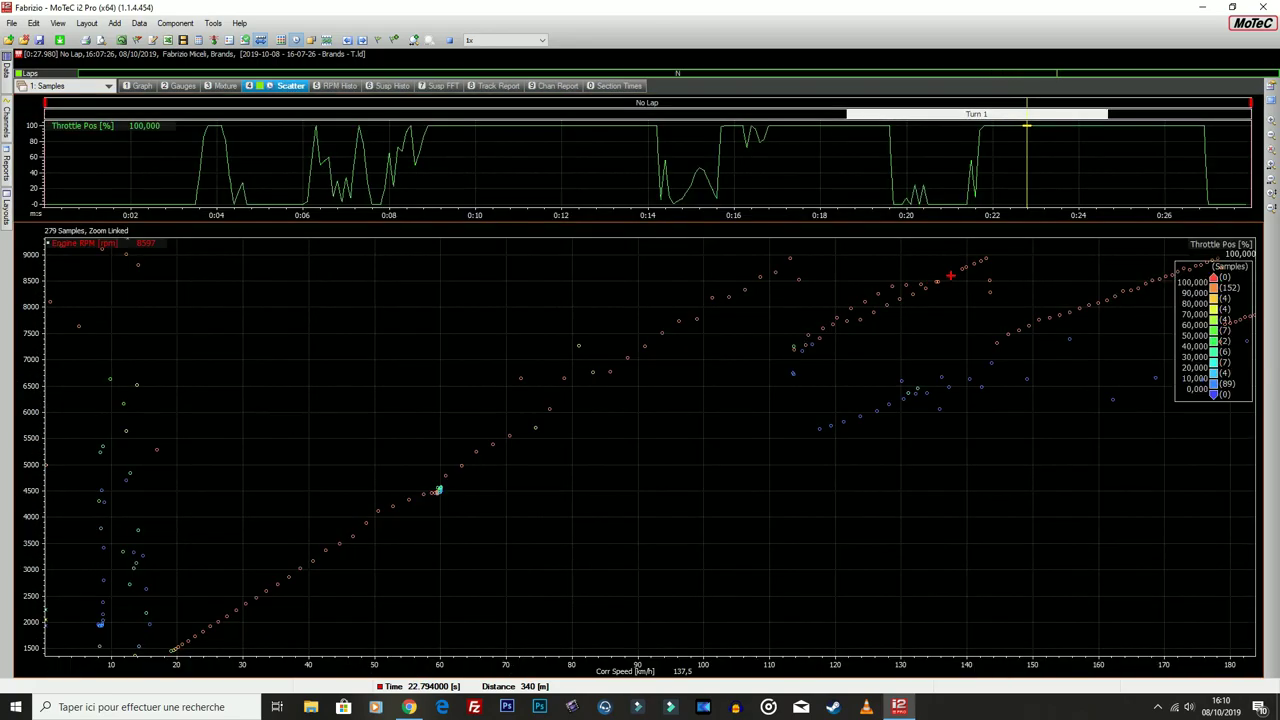
key(3)
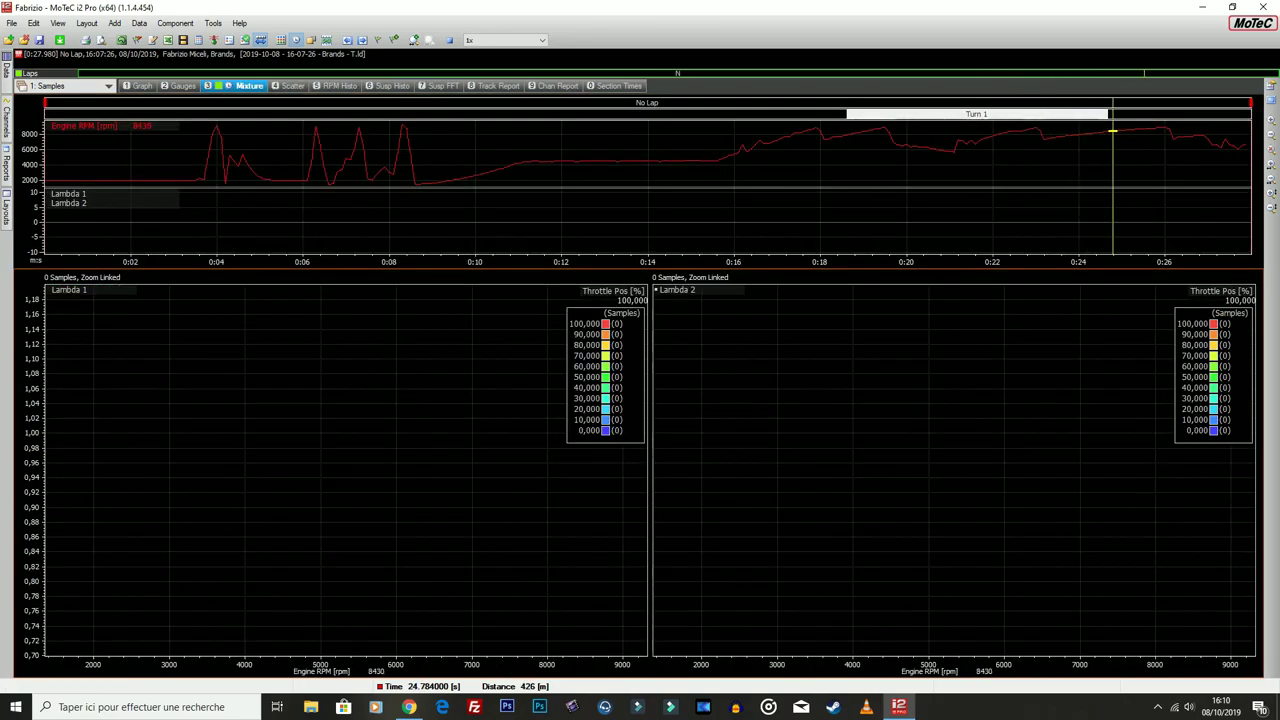
key(2)
key(1)
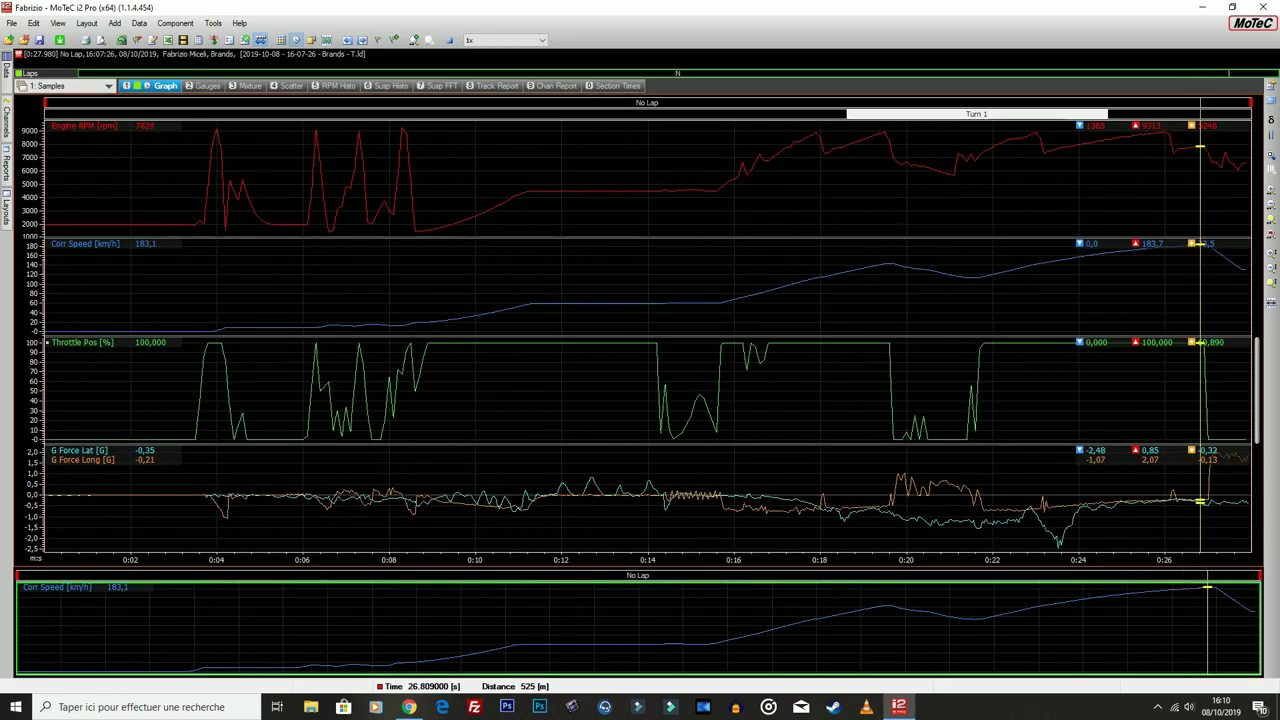